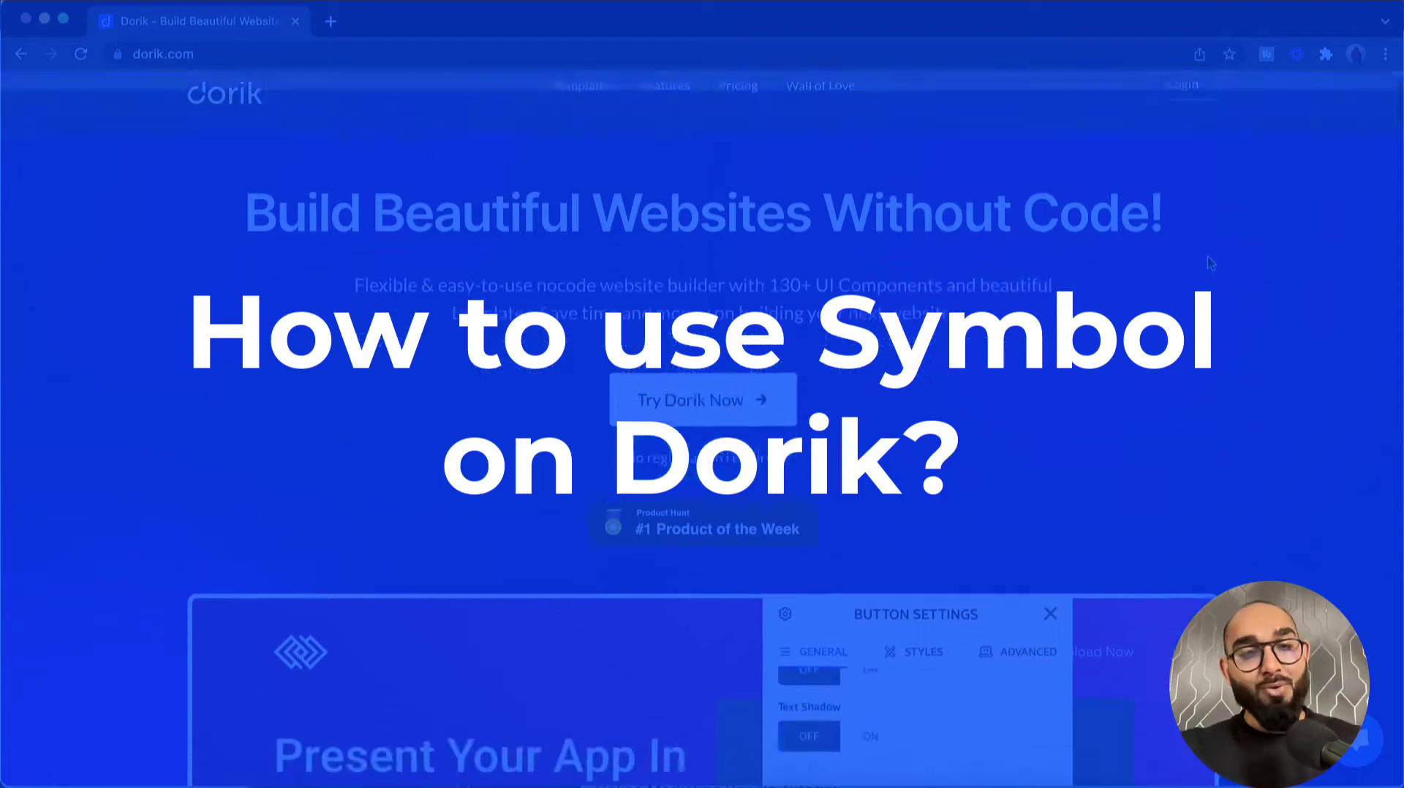
- Scroll down through Dorik's homepage beneath the intro title cards
scroll(1210, 264, down, 3)
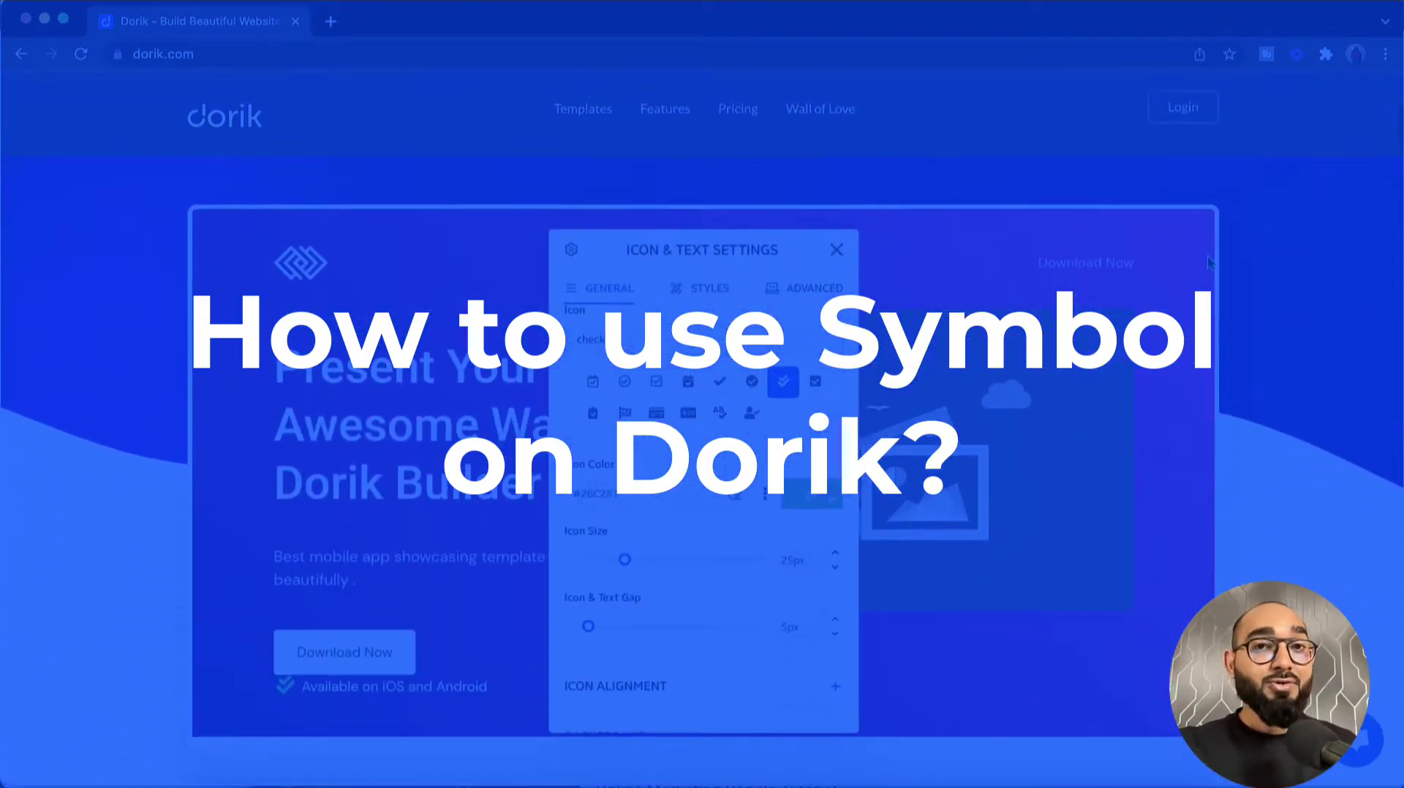
scroll(1210, 263, down, 2)
scroll(1208, 245, down, 4)
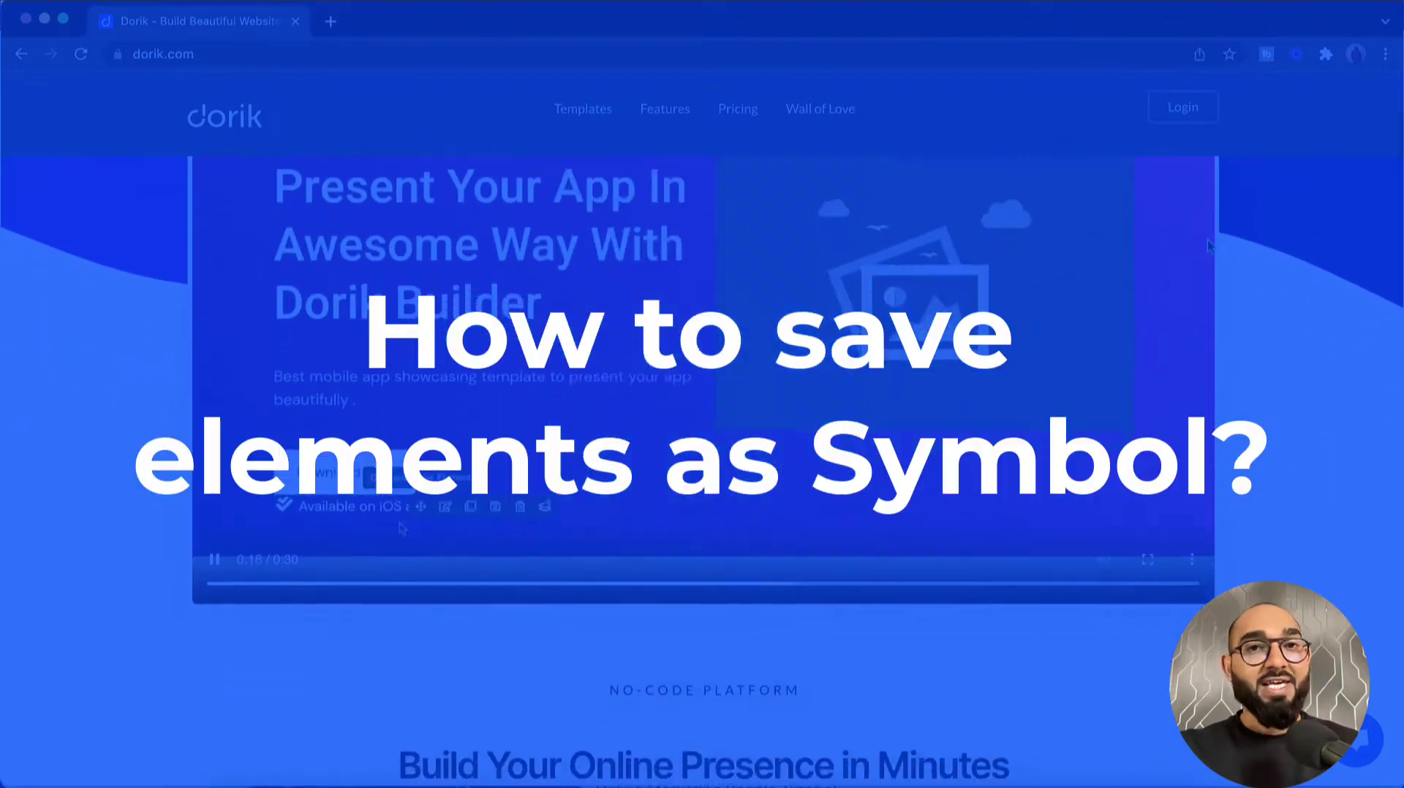
scroll(1210, 249, down, 2)
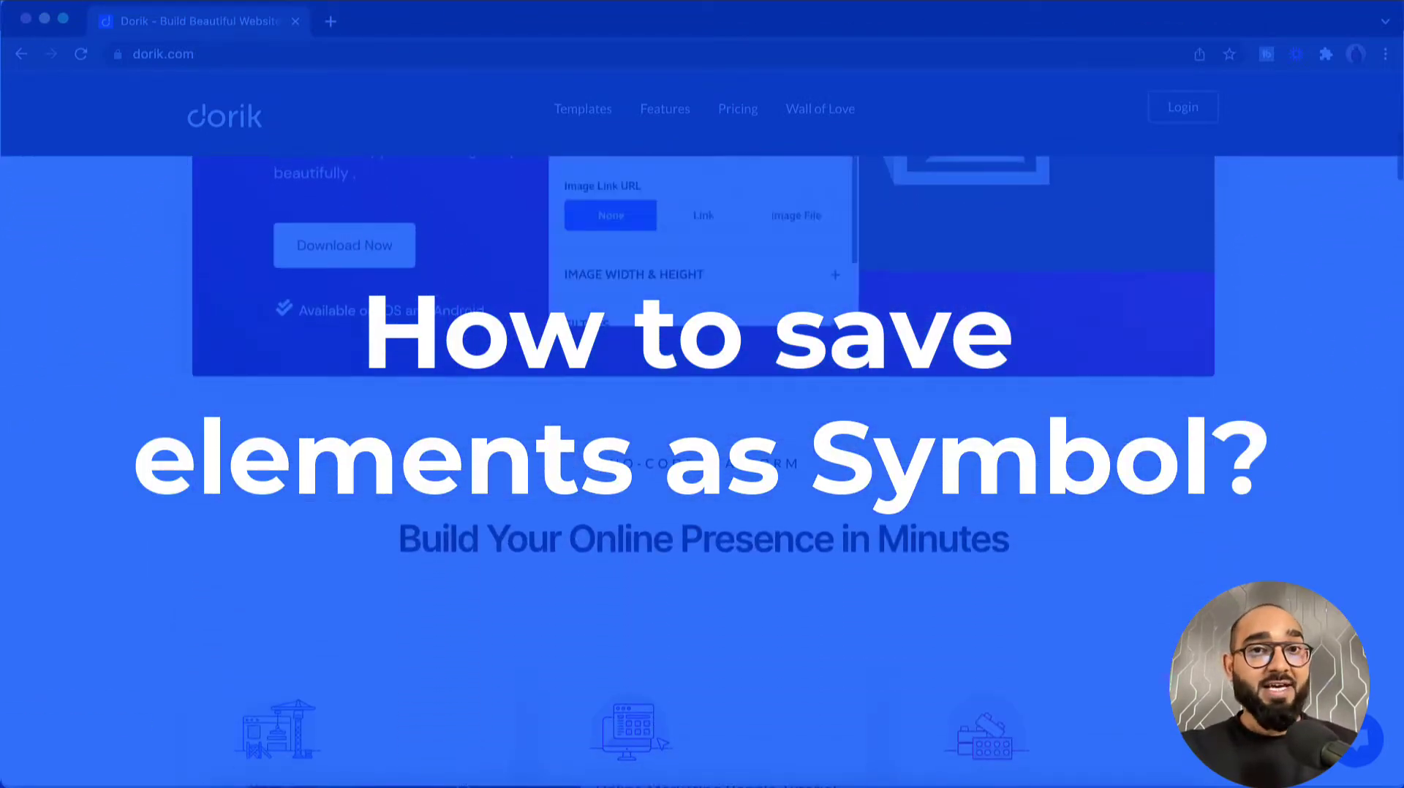
scroll(1210, 248, down, 3)
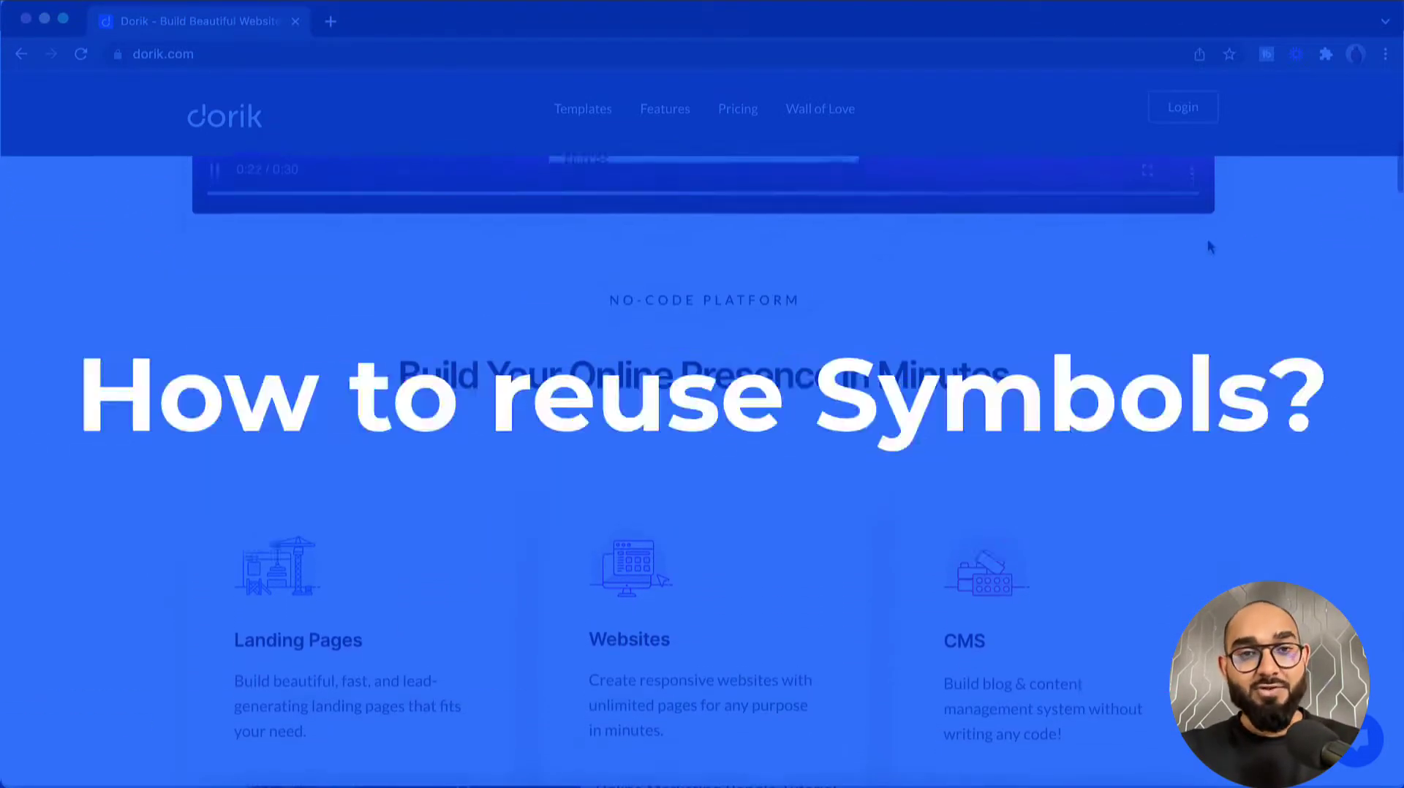
scroll(1208, 239, down, 2)
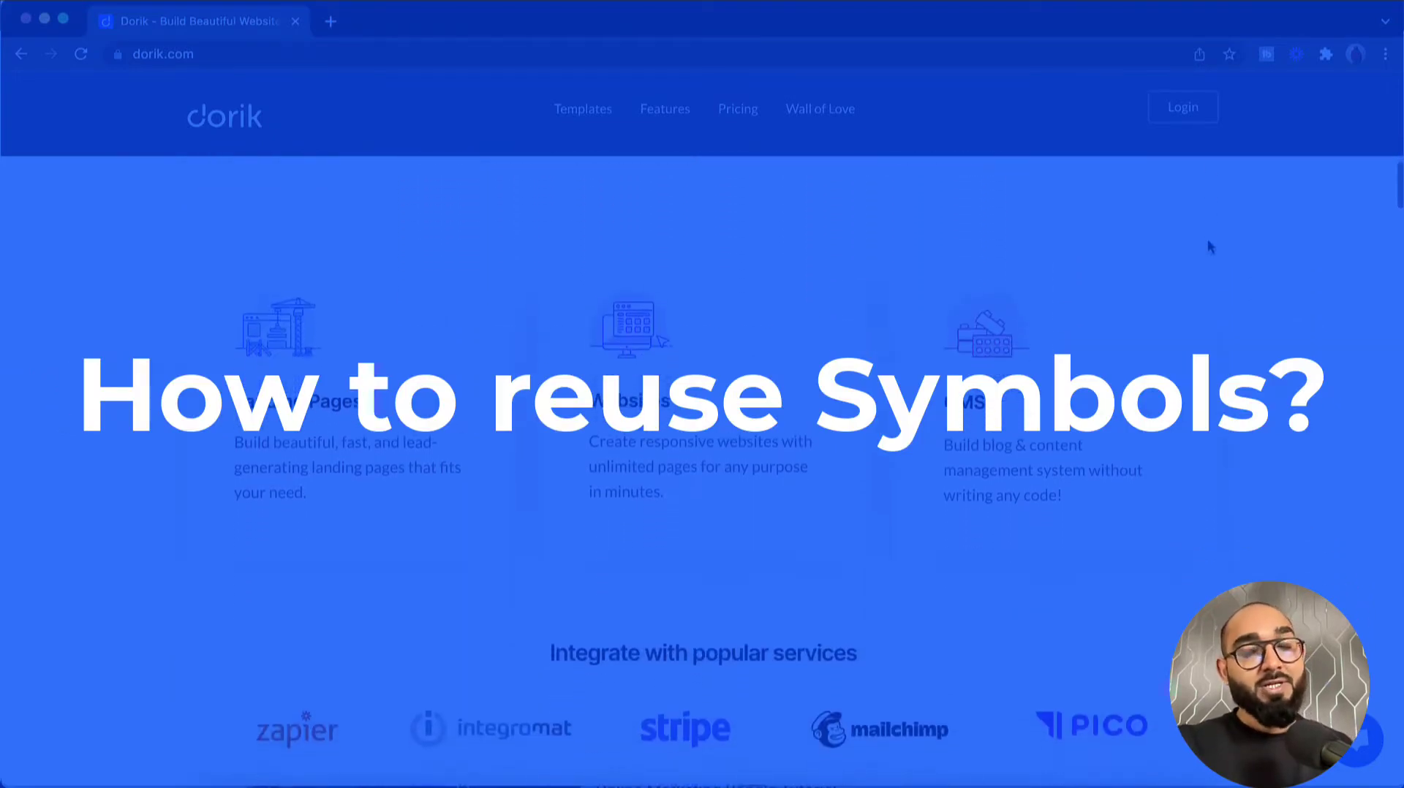
scroll(1208, 238, down, 4)
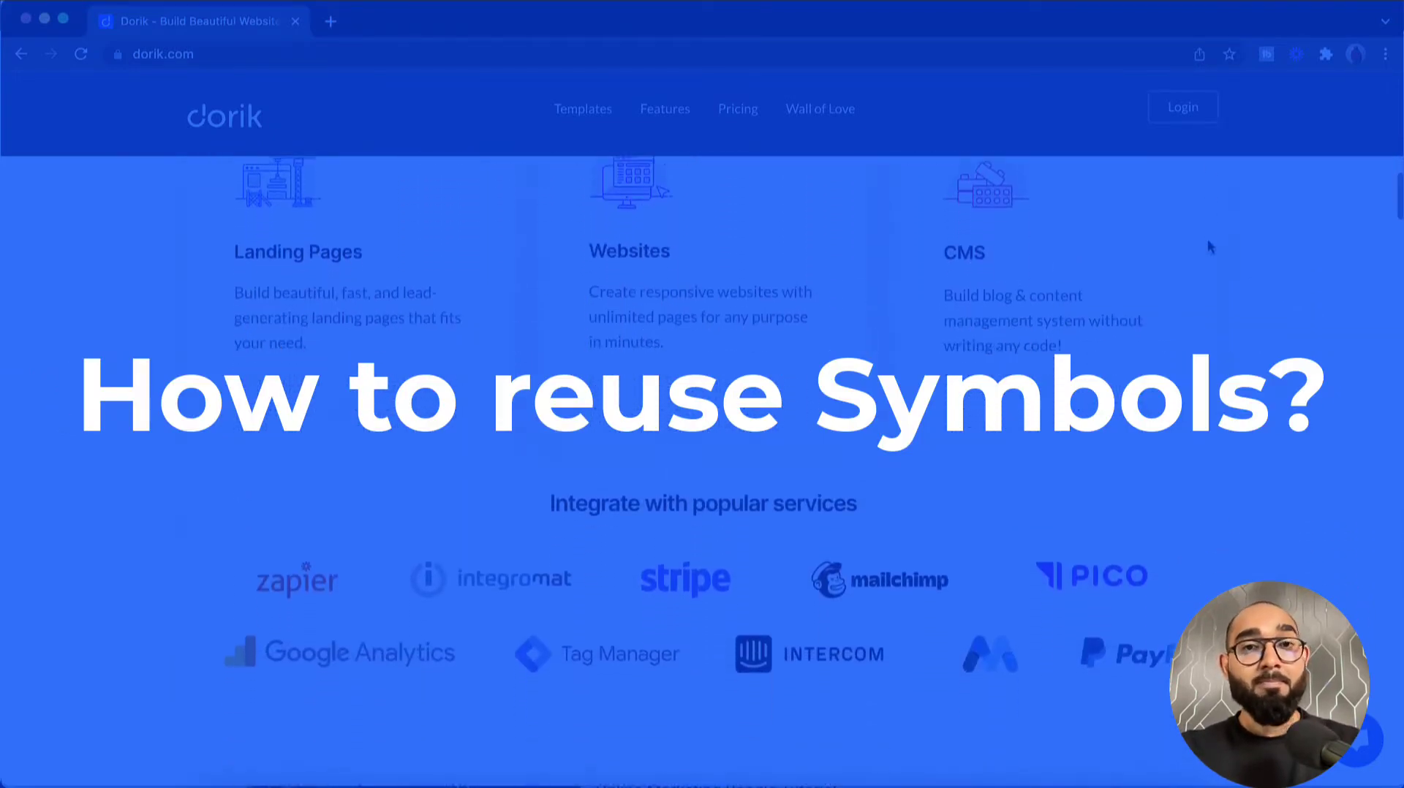
scroll(1208, 243, down, 3)
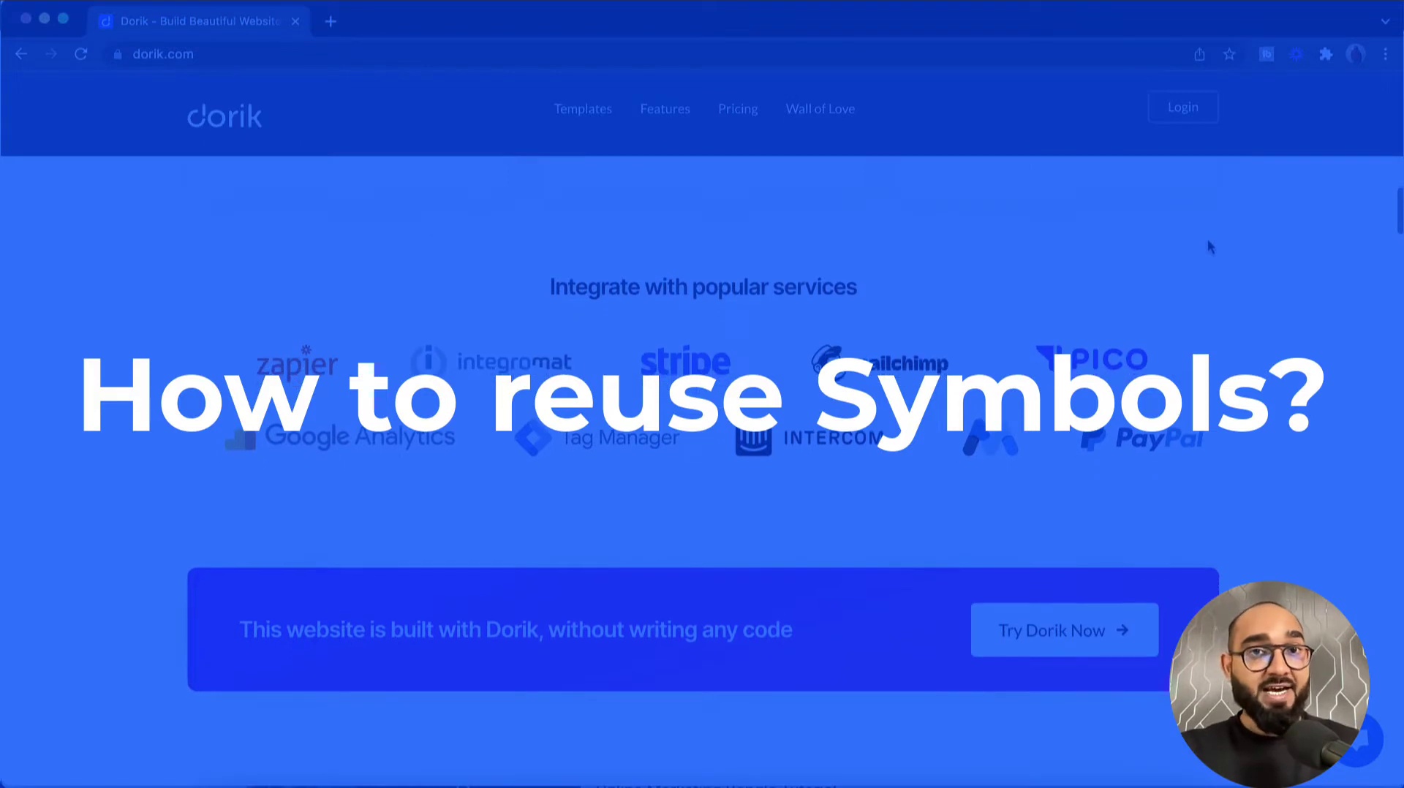
scroll(1210, 249, down, 3)
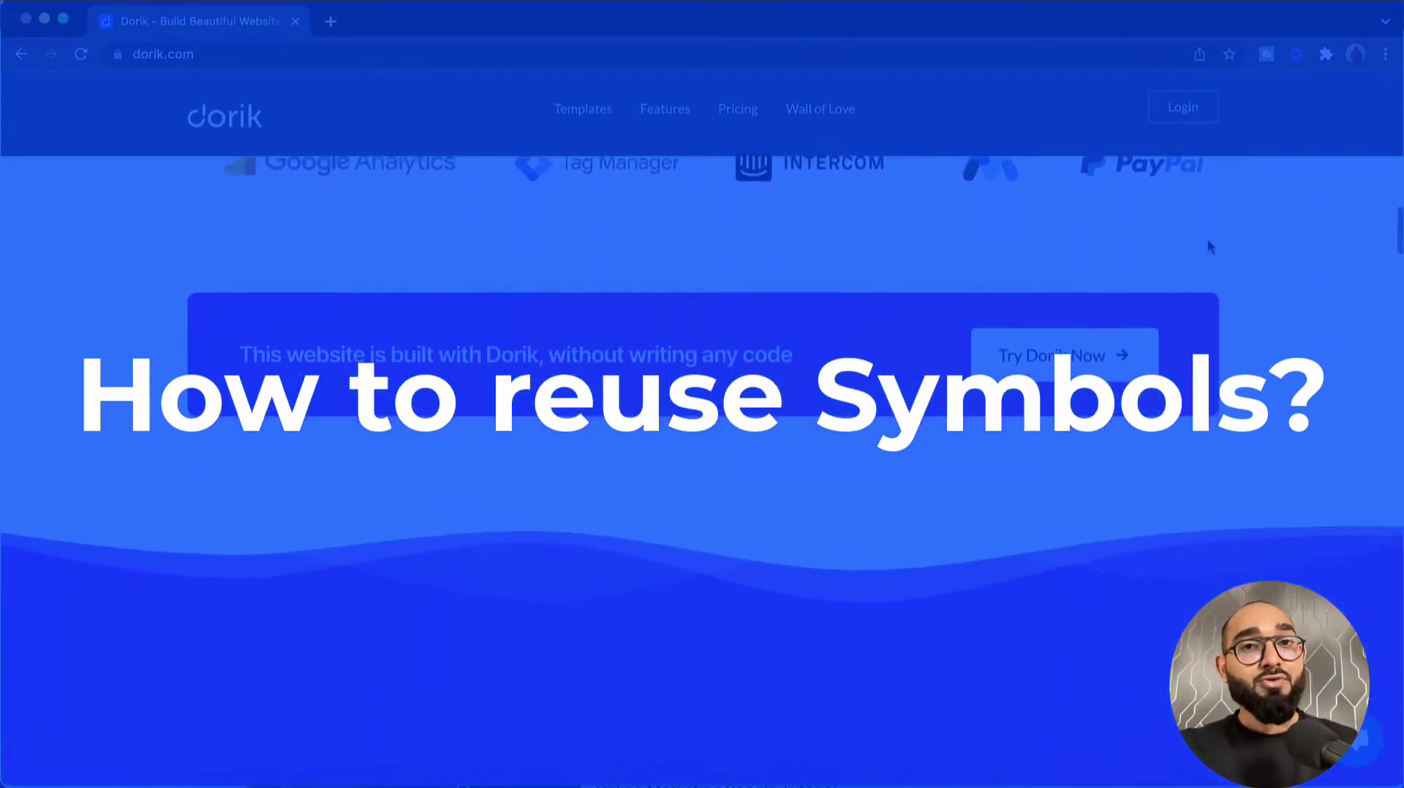
scroll(1210, 246, down, 4)
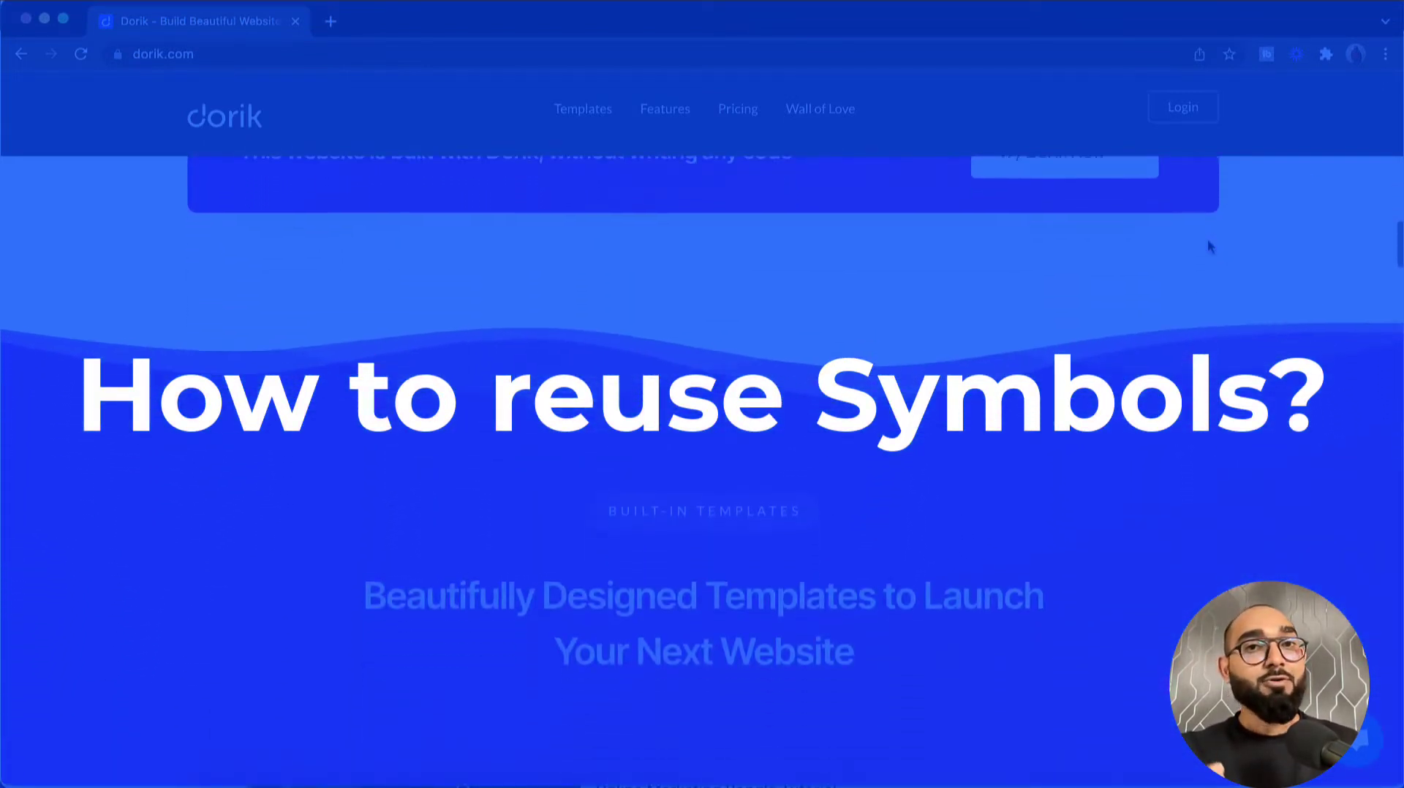
scroll(1210, 246, down, 4)
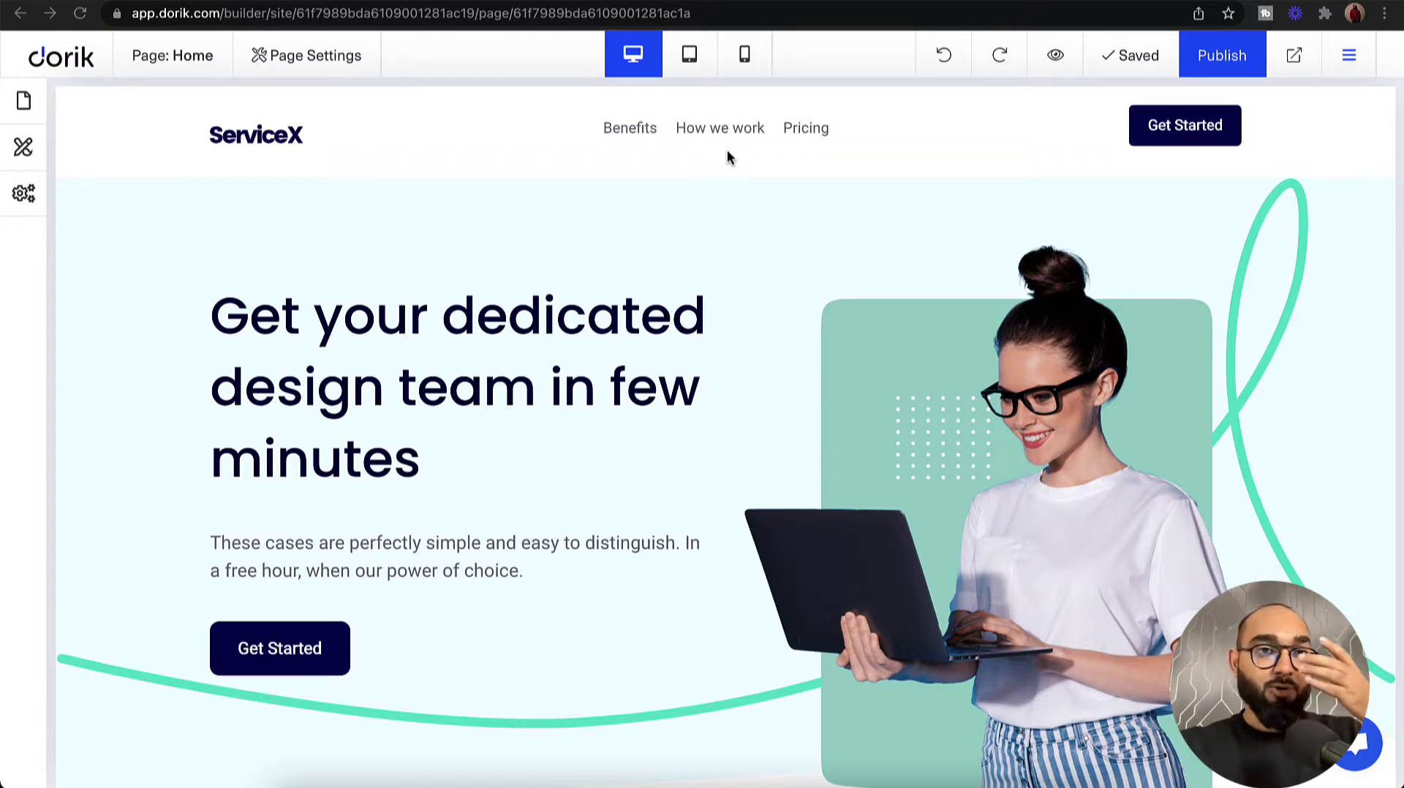
- Save the header section with its navigation links as a symbol named 'nav-bar'
mouse_move(84, 125)
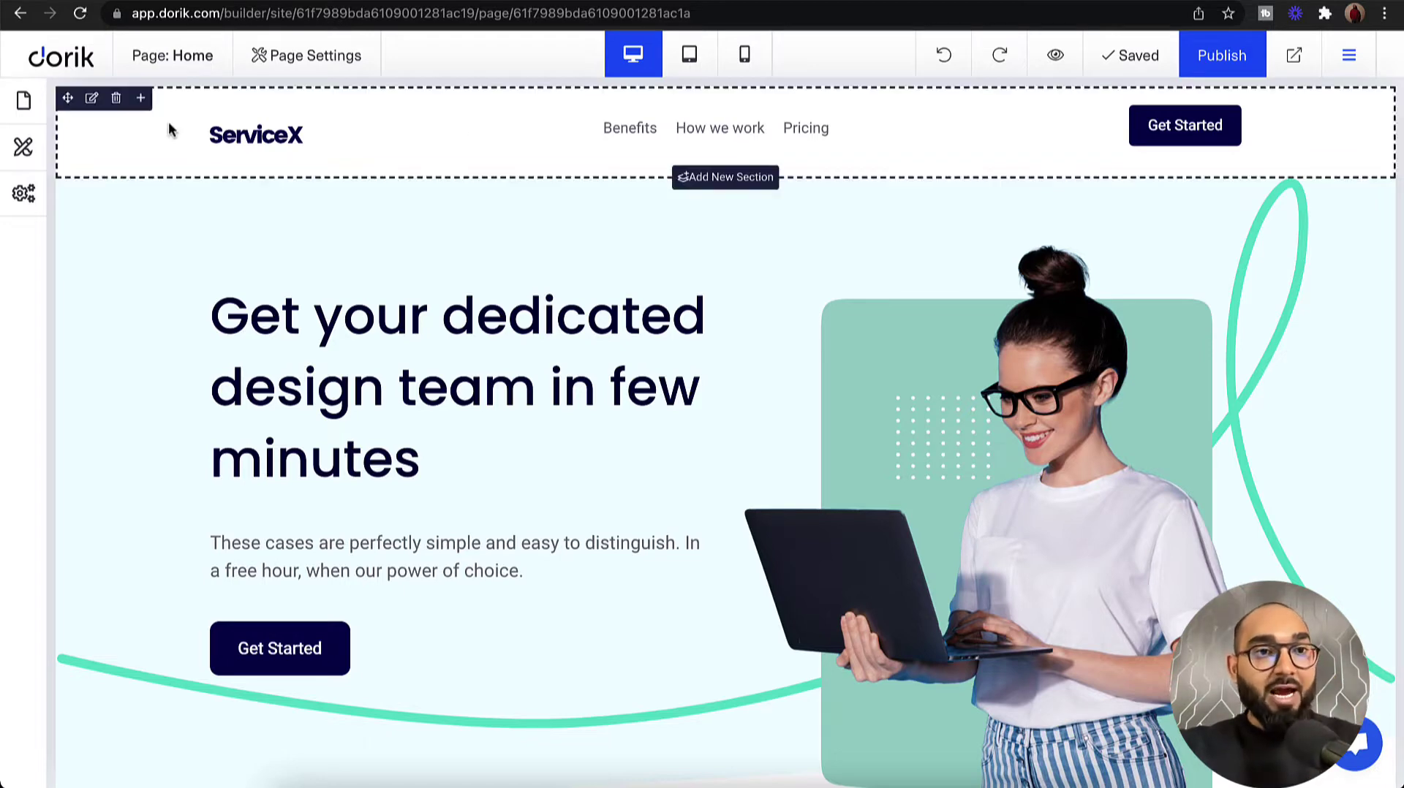
right_click(91, 105)
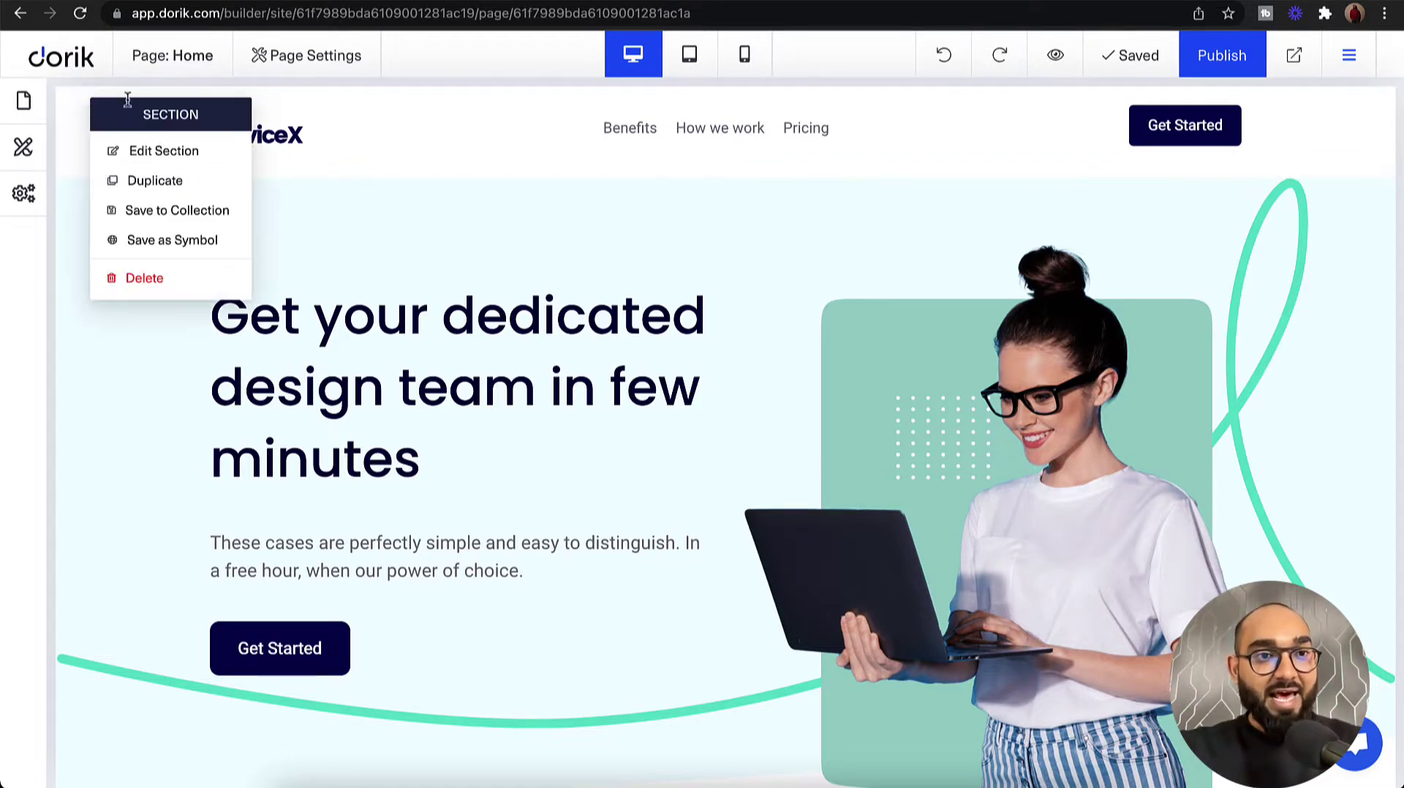
click(150, 238)
click(508, 242)
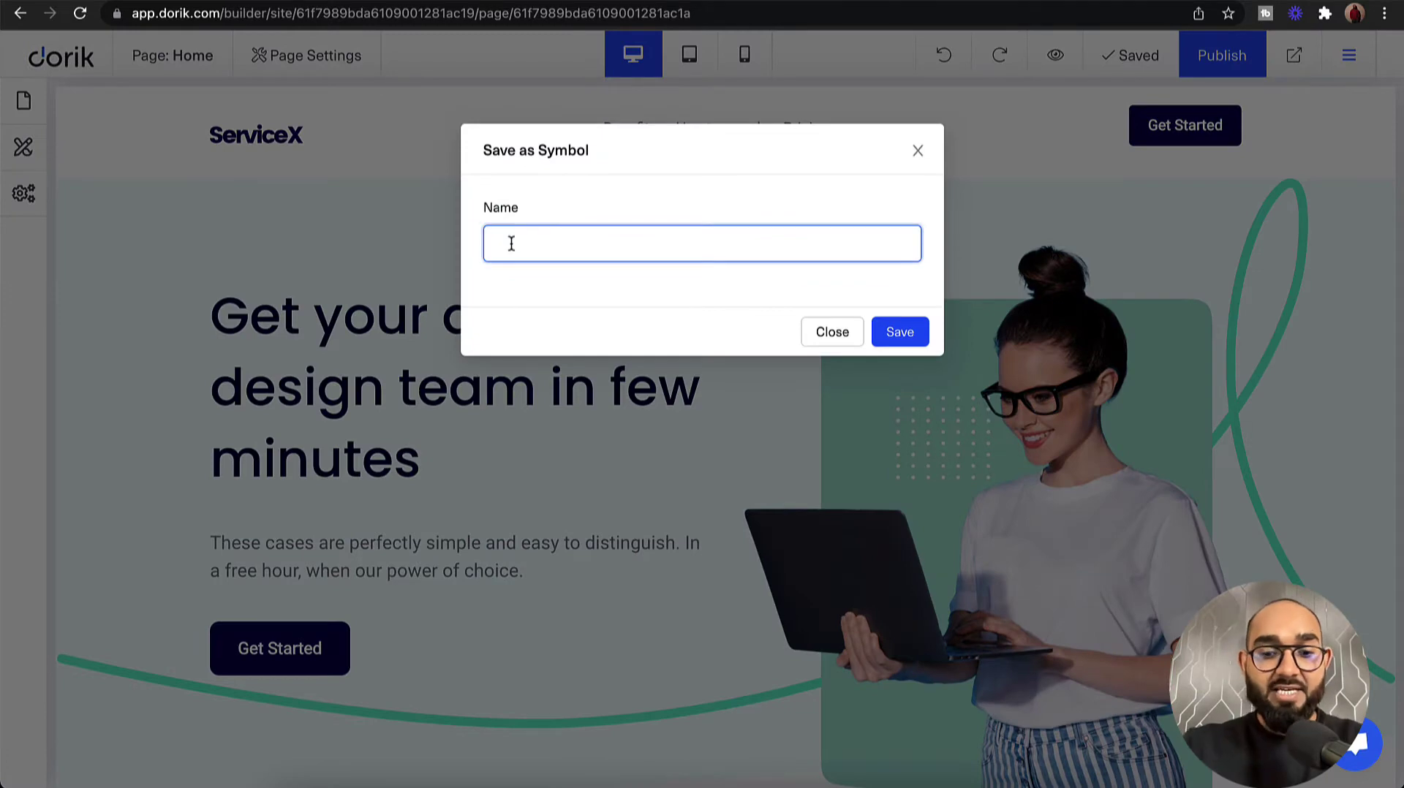
text(nav-bar)
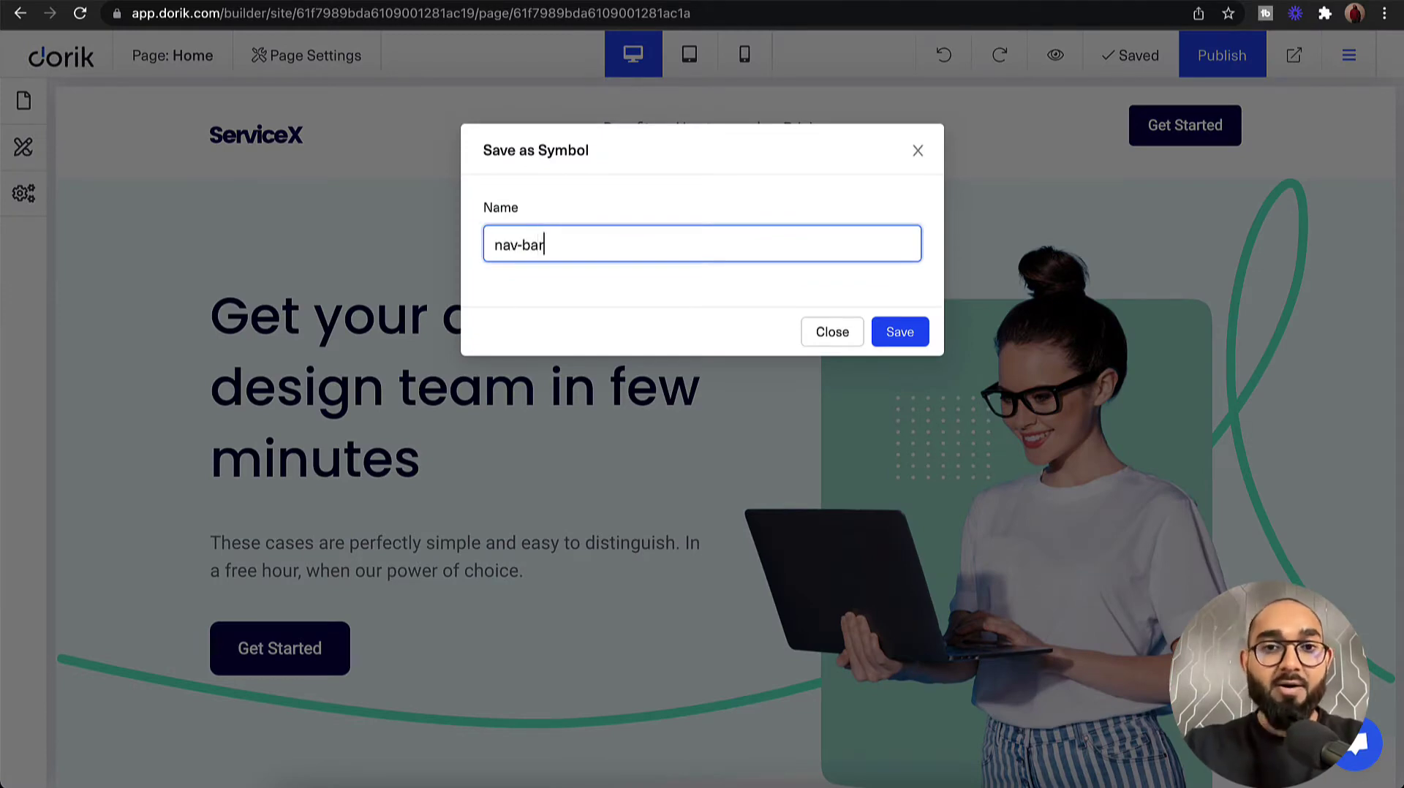
click(886, 335)
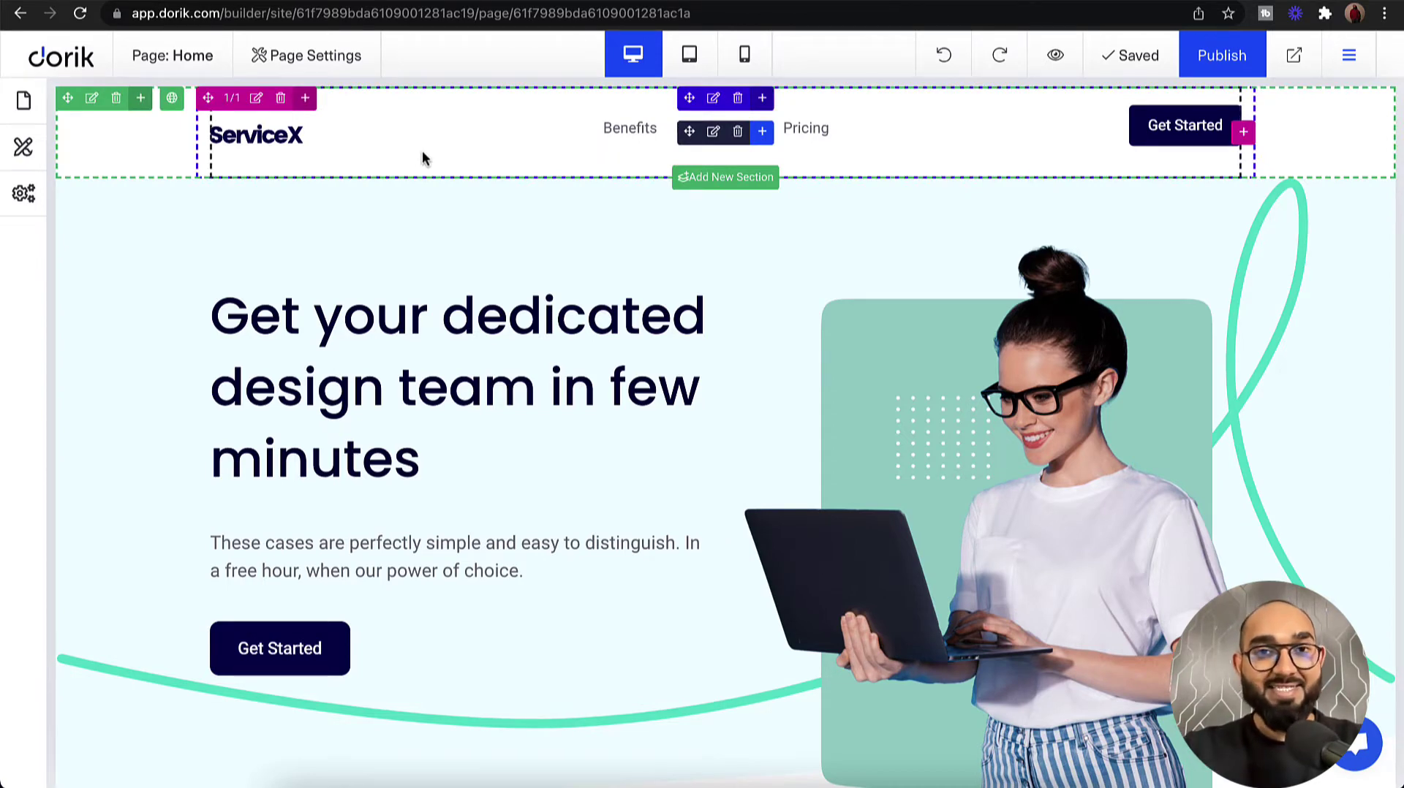
- Add a new page renamed 'About' with slug about, and save it
click(28, 103)
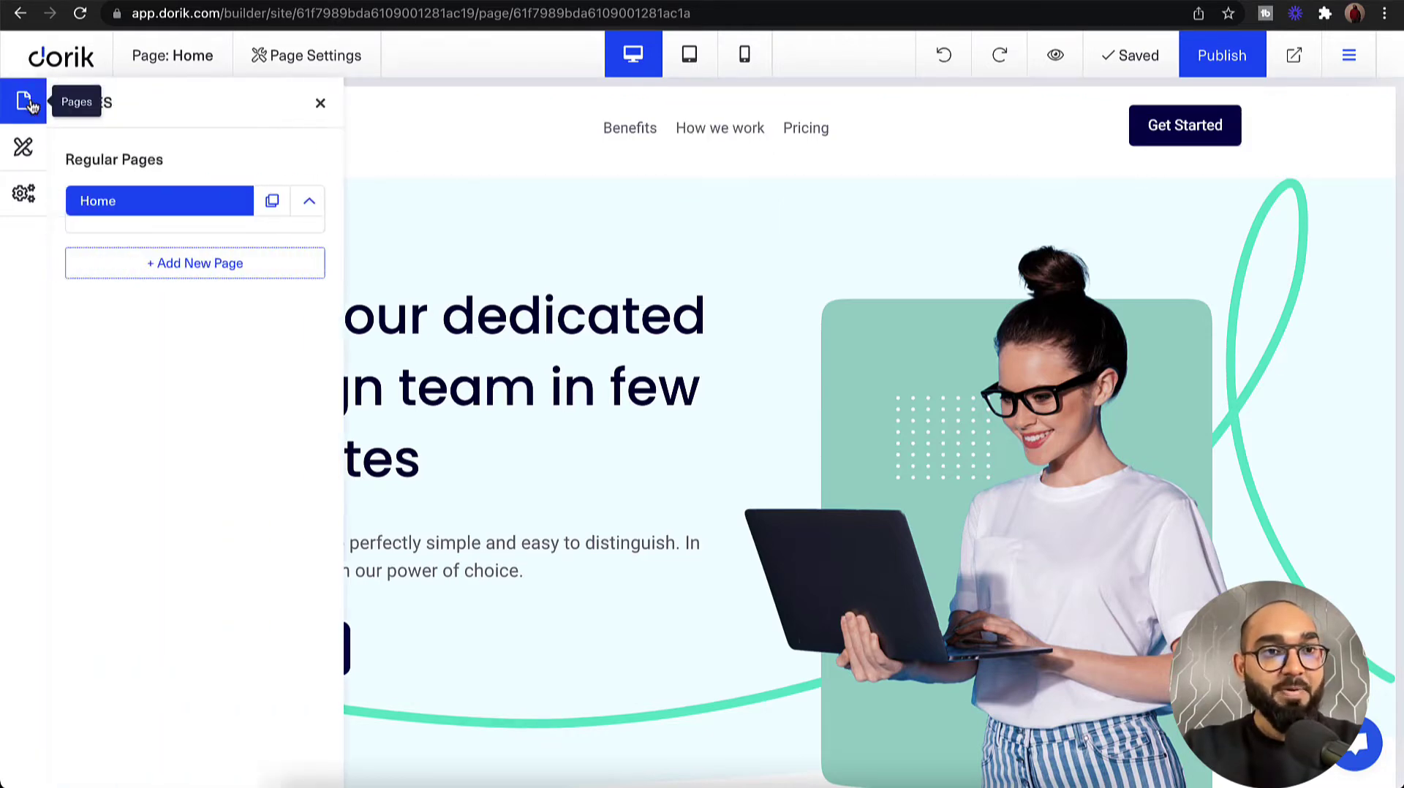
click(208, 266)
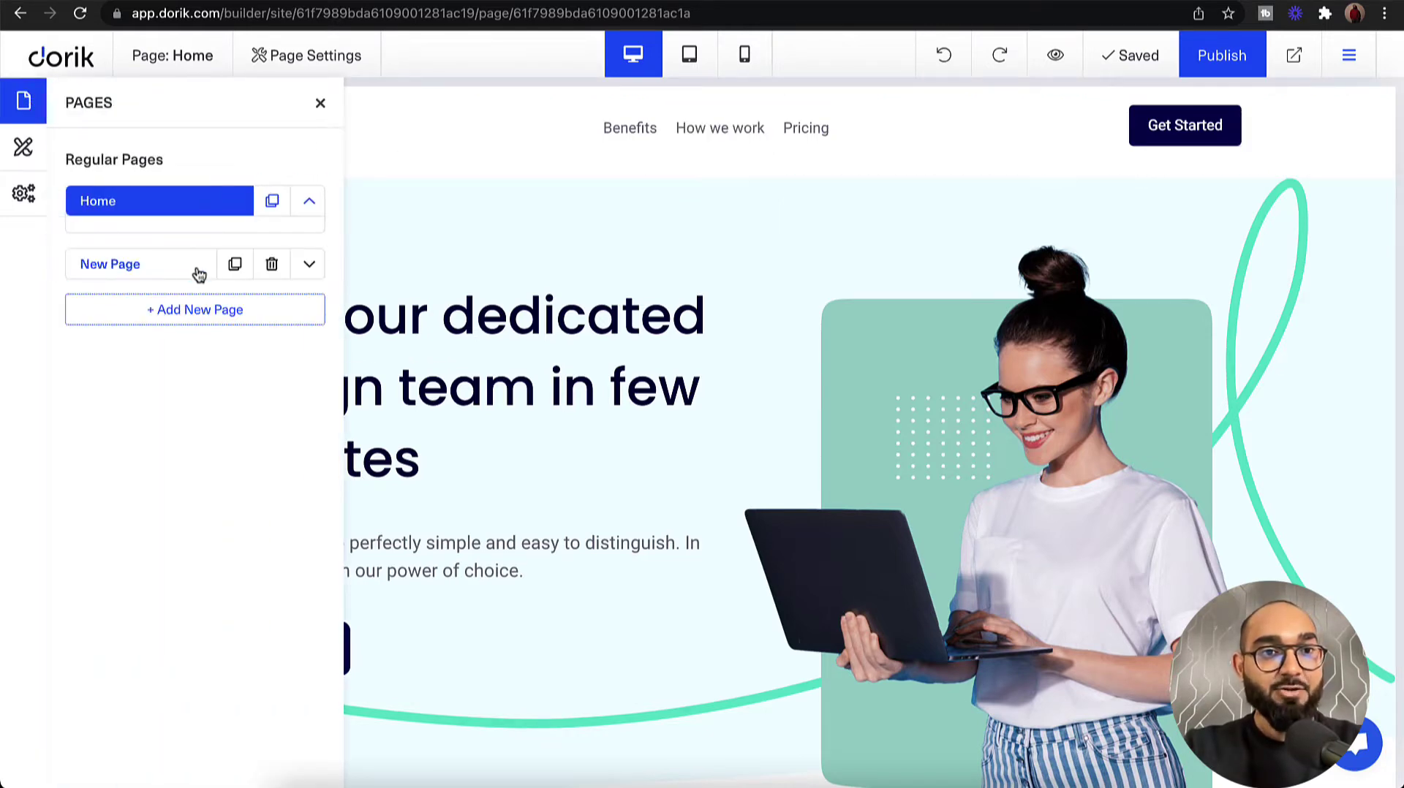
click(308, 265)
triple_click(170, 329)
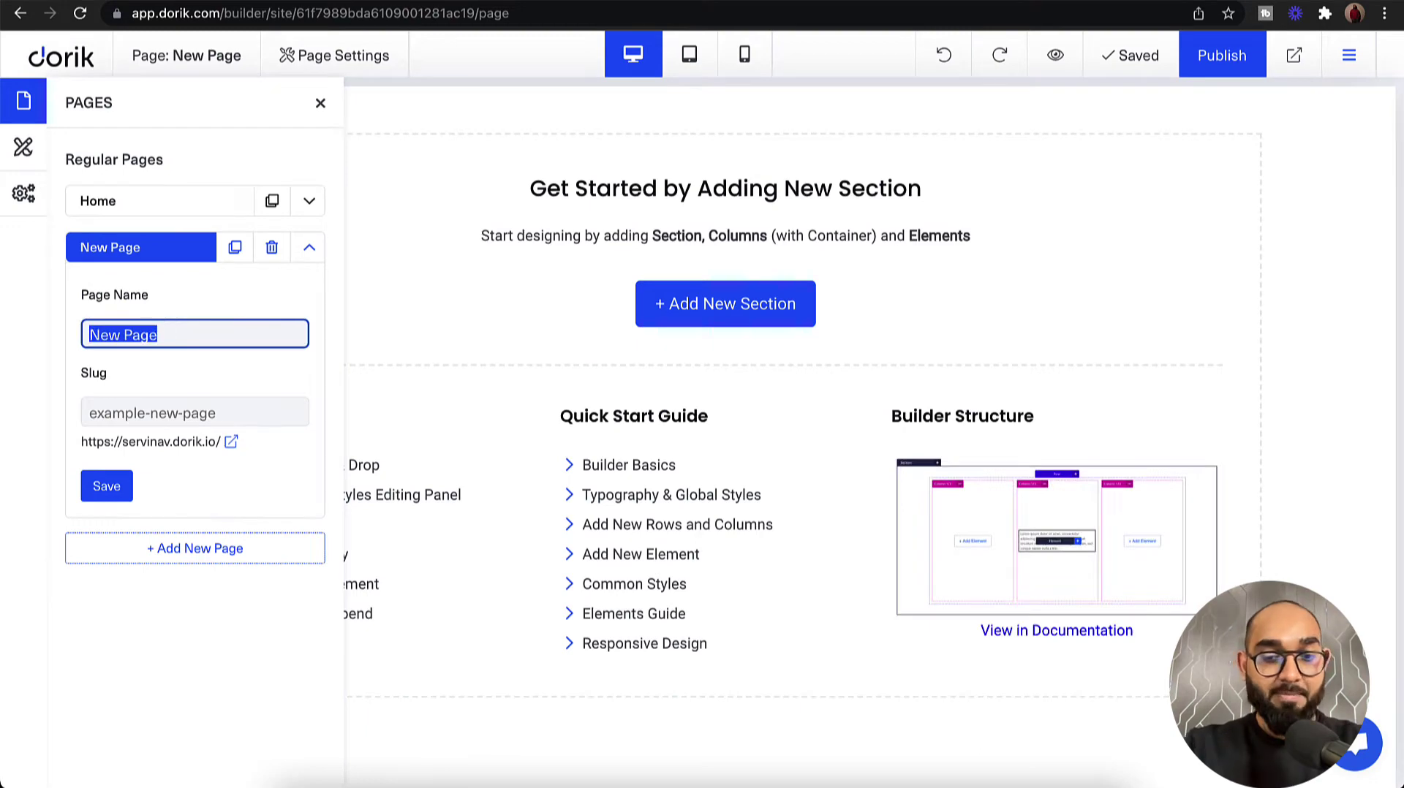
text(About)
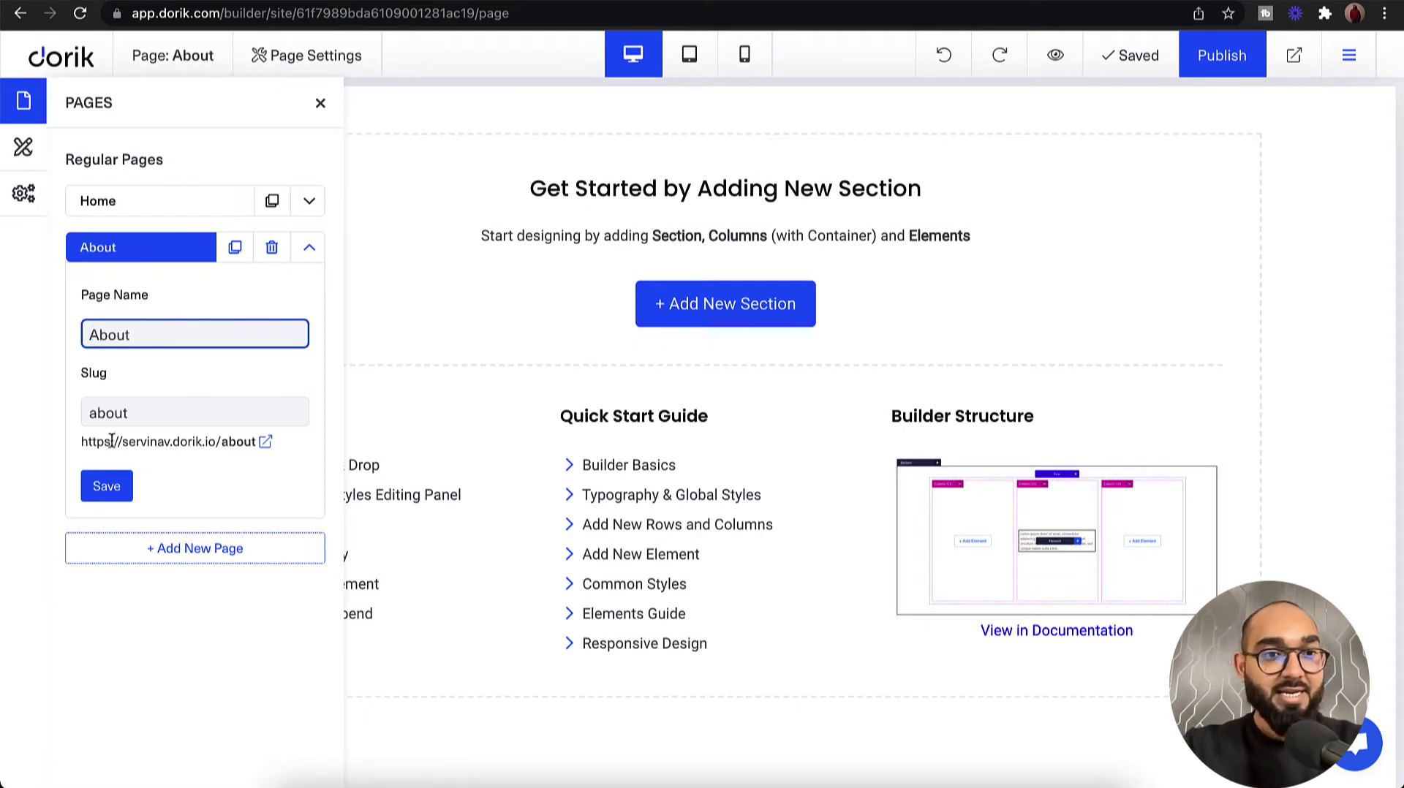
click(107, 486)
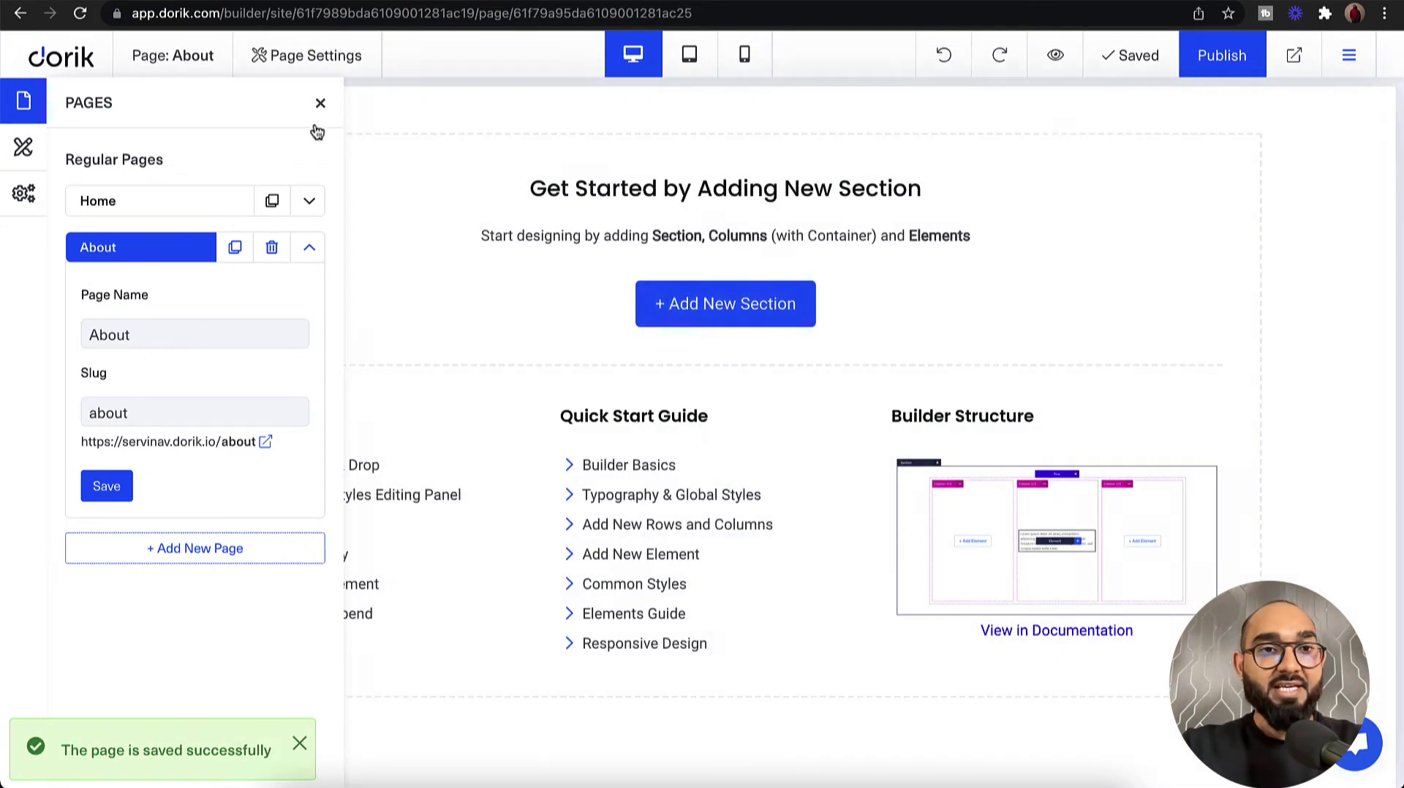
click(322, 104)
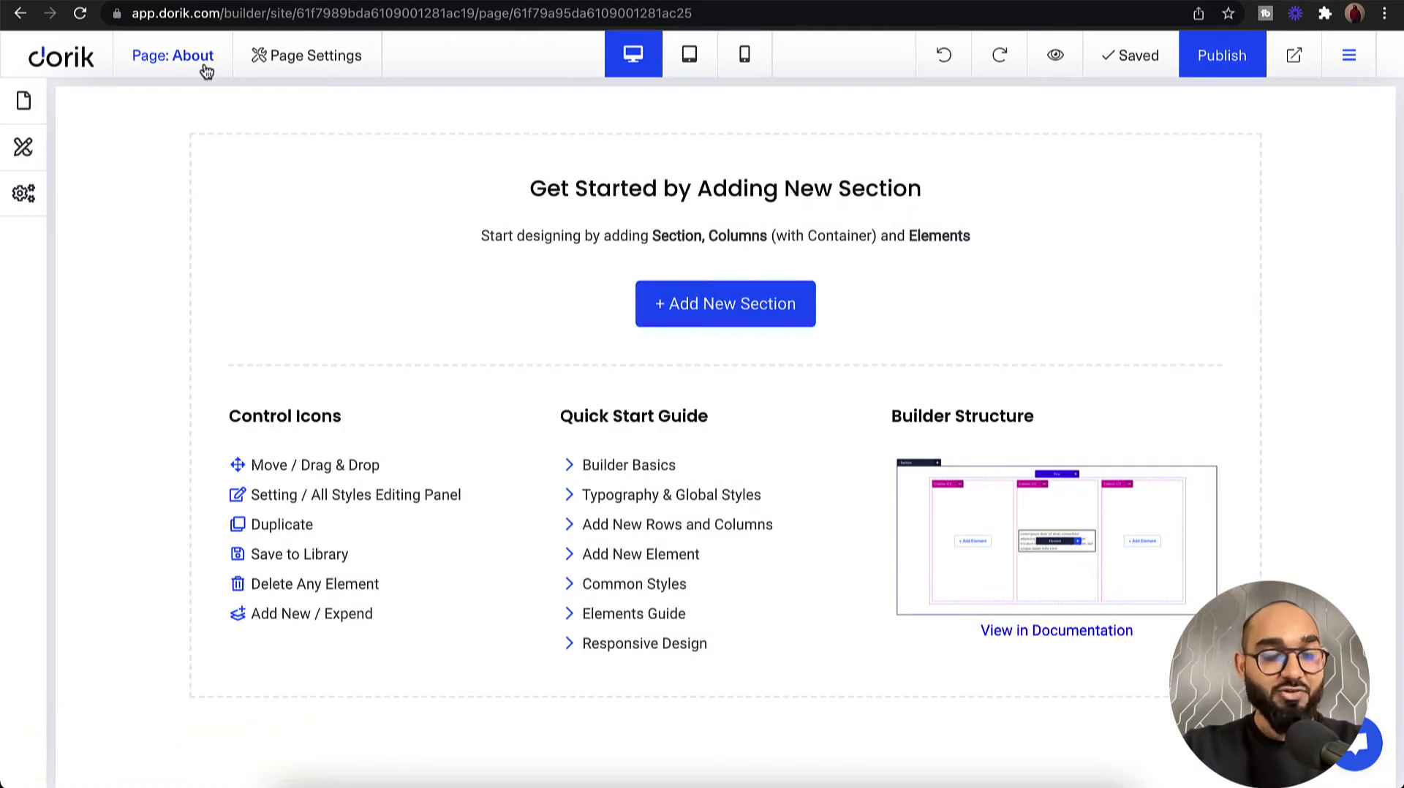
- Insert the nav-bar section symbol as the About page's first section
click(685, 319)
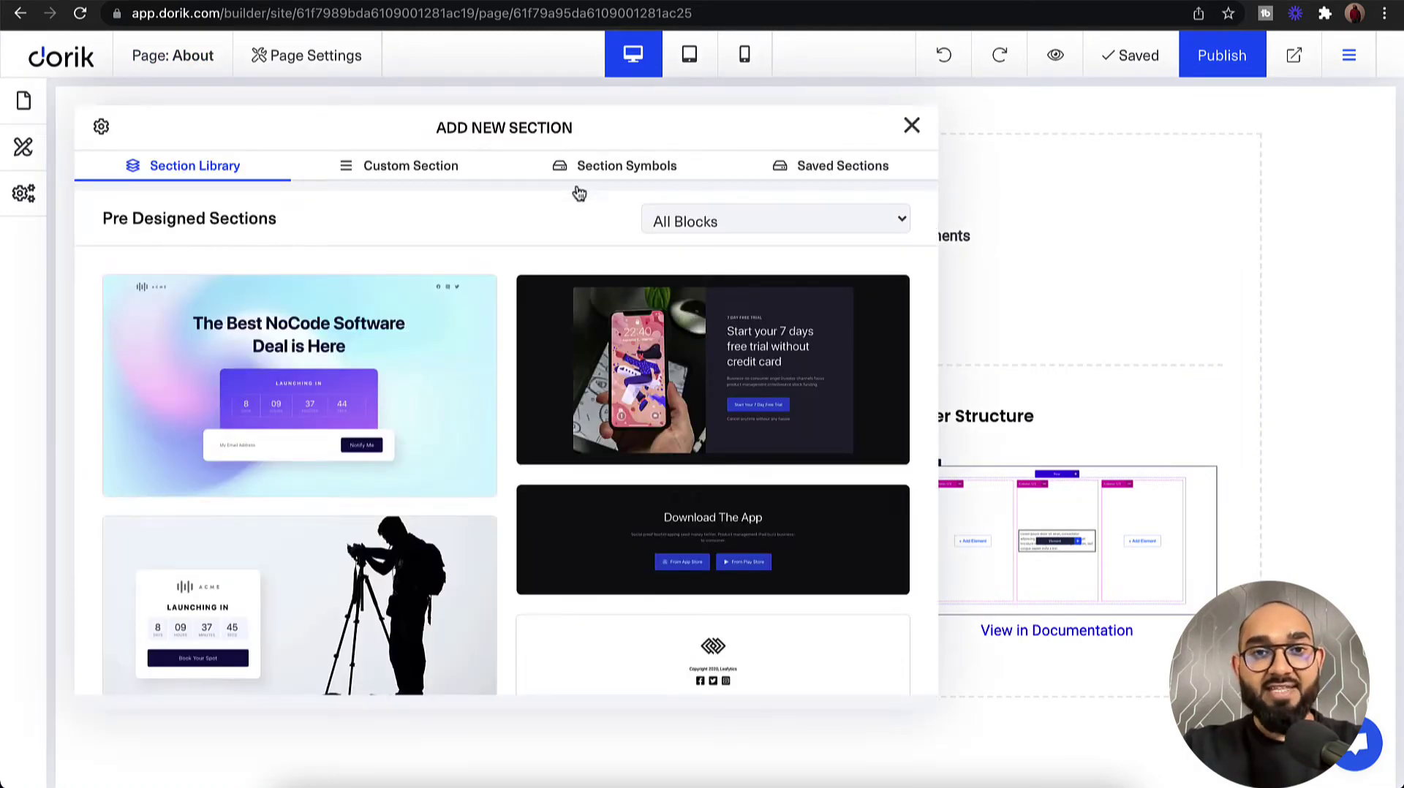
click(640, 176)
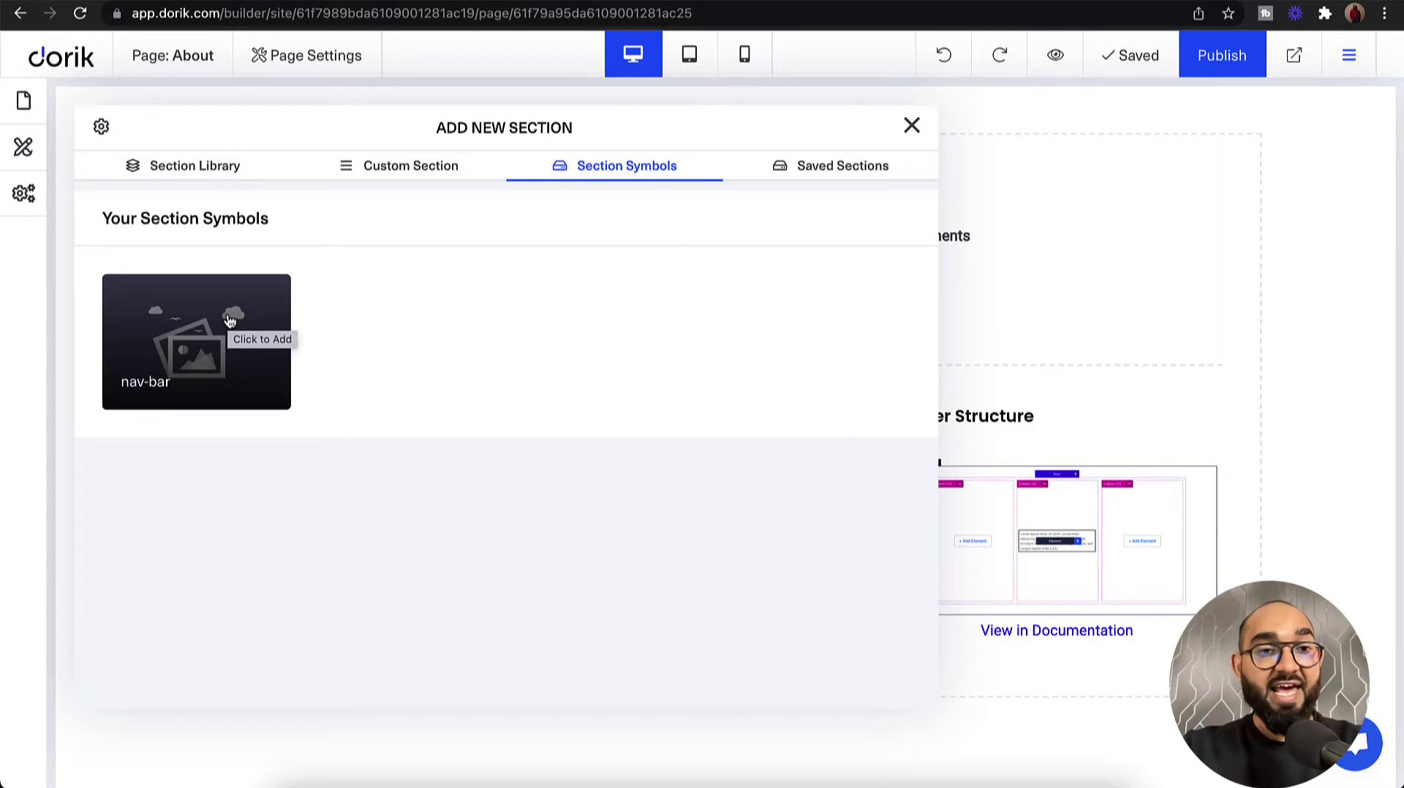
click(193, 341)
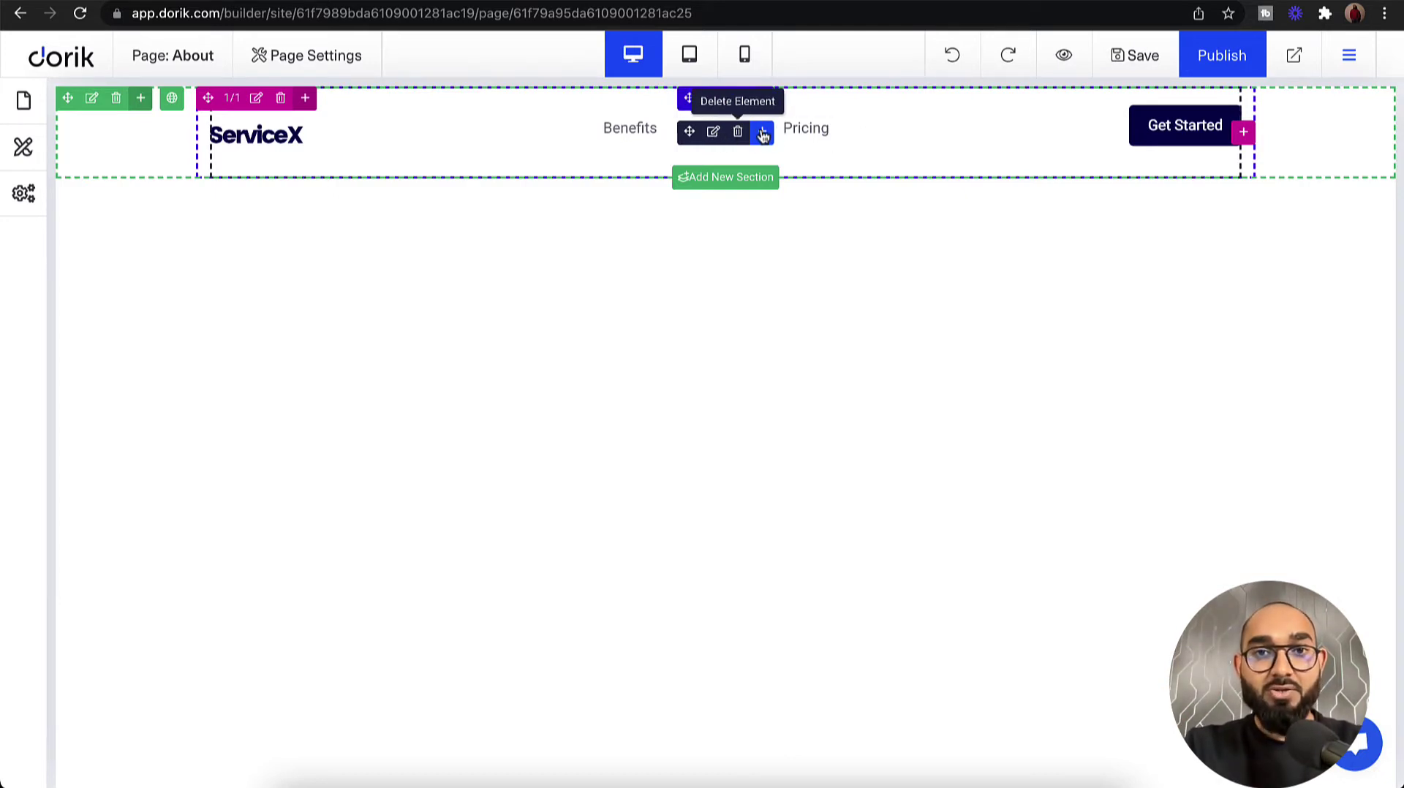
- Add a navigation link with text 'About' after Pricing in the nav-bar
click(712, 134)
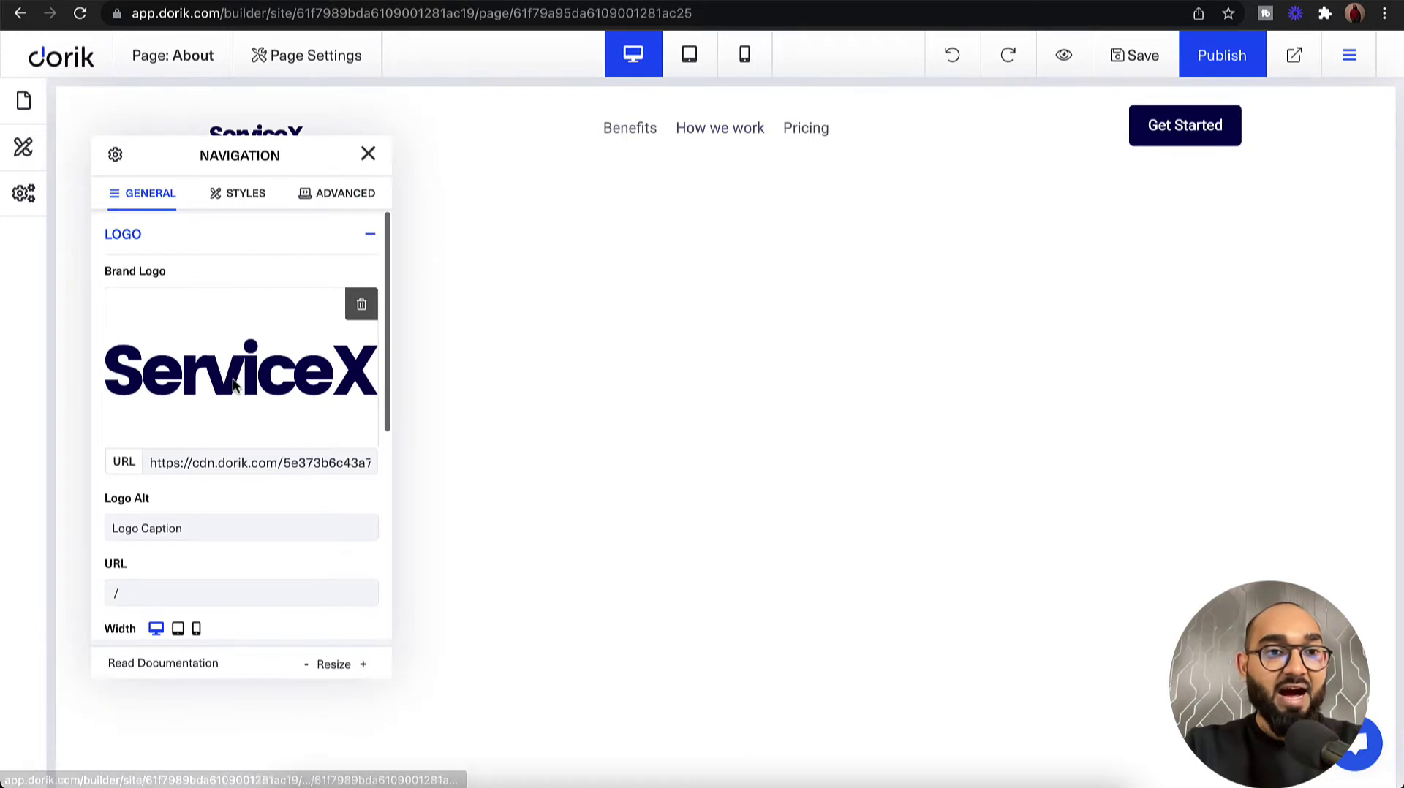
scroll(232, 379, down, 5)
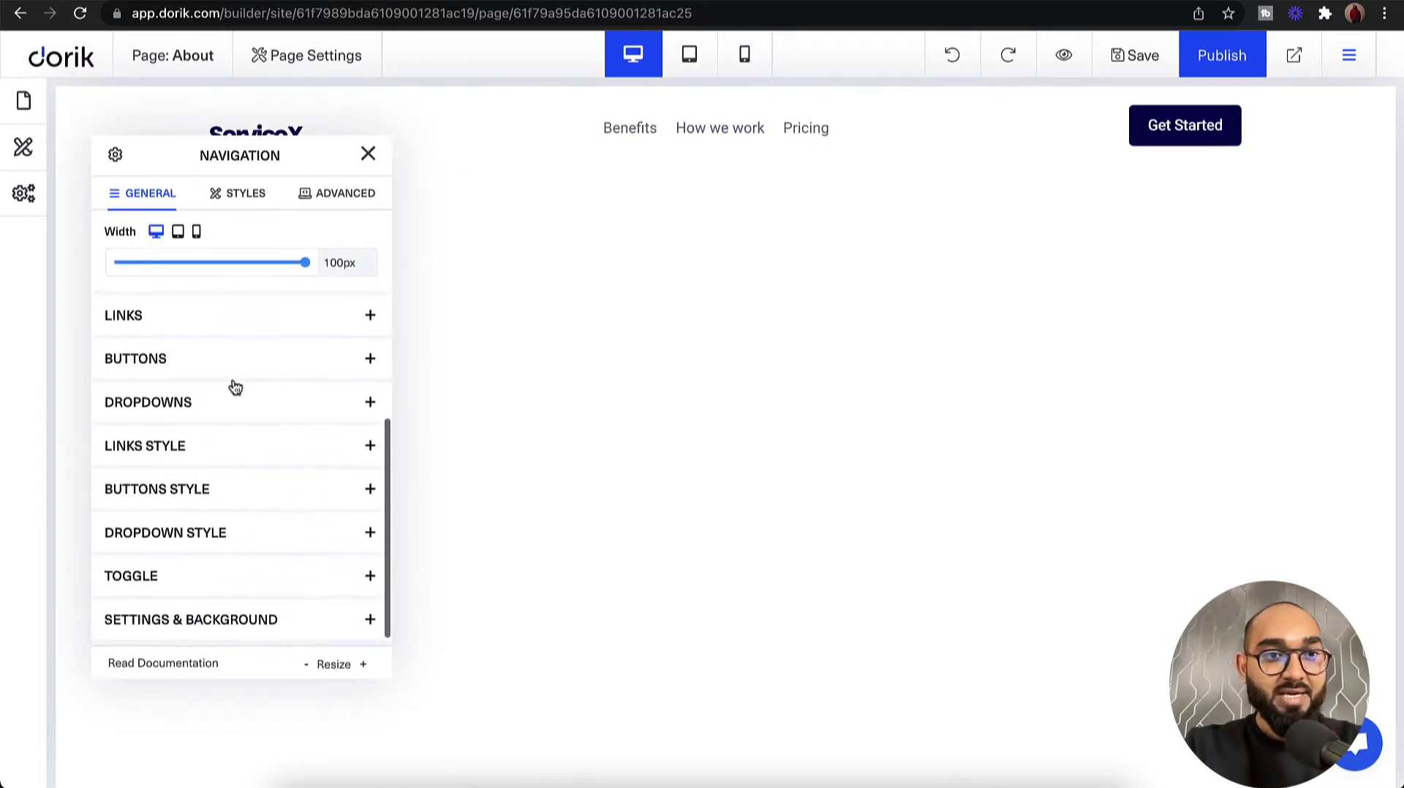
click(243, 315)
scroll(264, 387, down, 10)
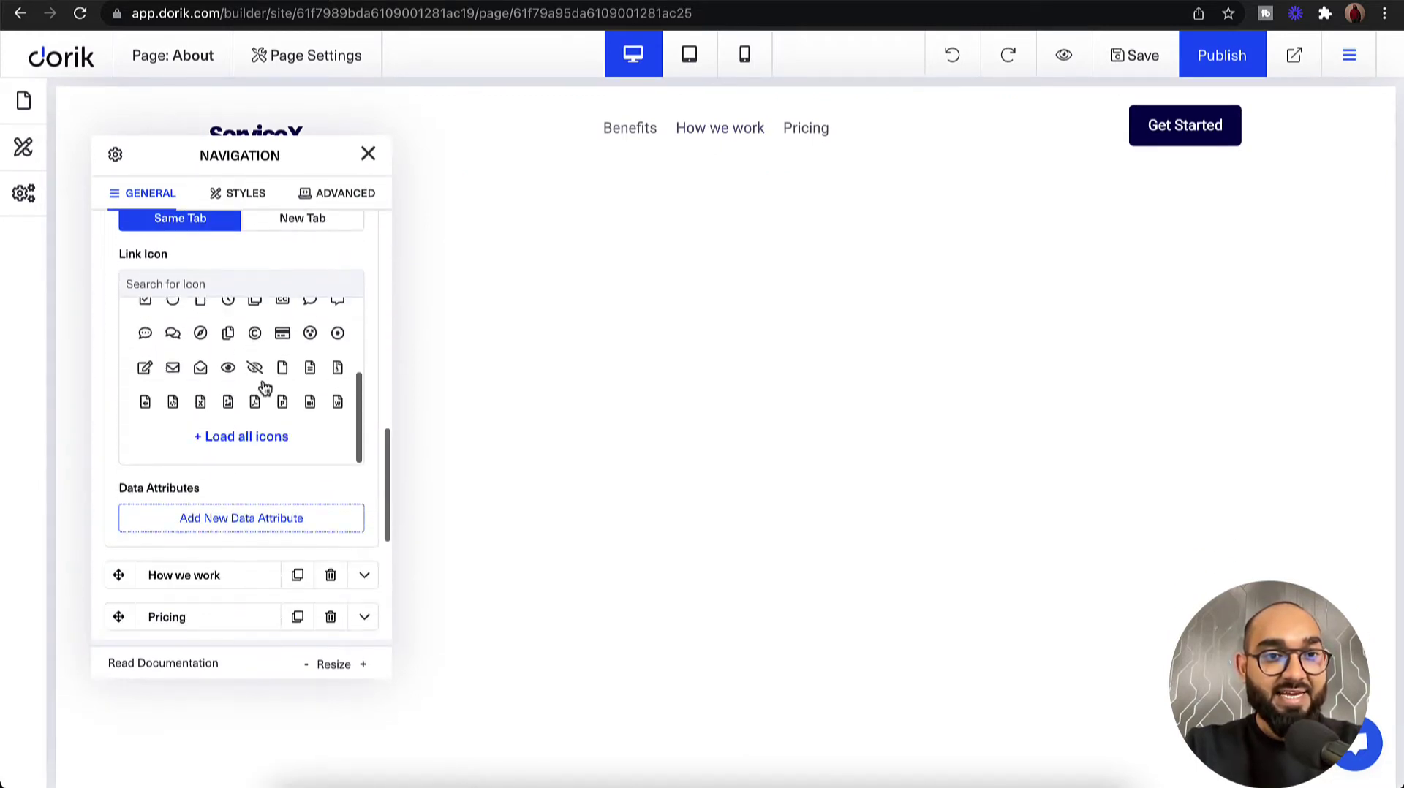
click(256, 308)
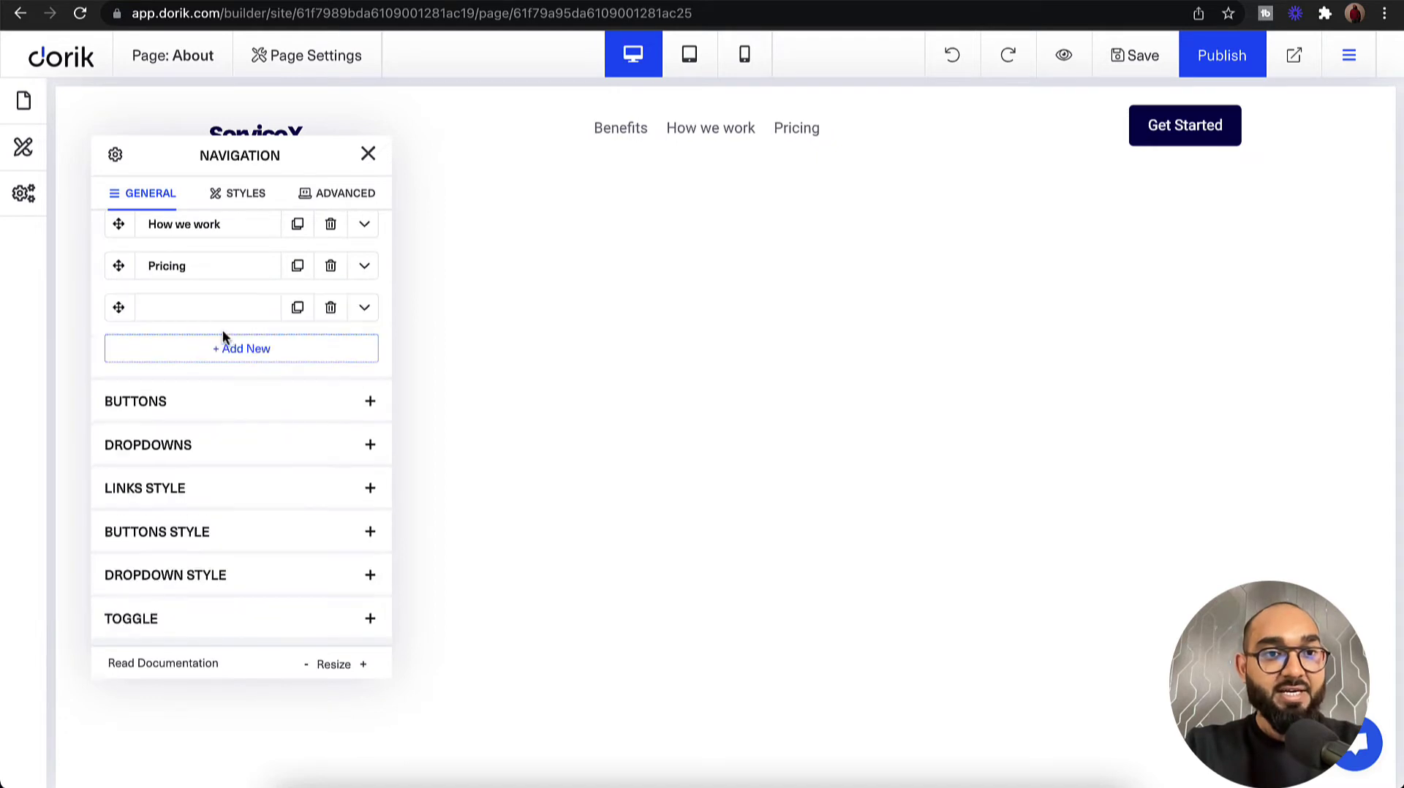
click(362, 309)
click(241, 367)
text(About)
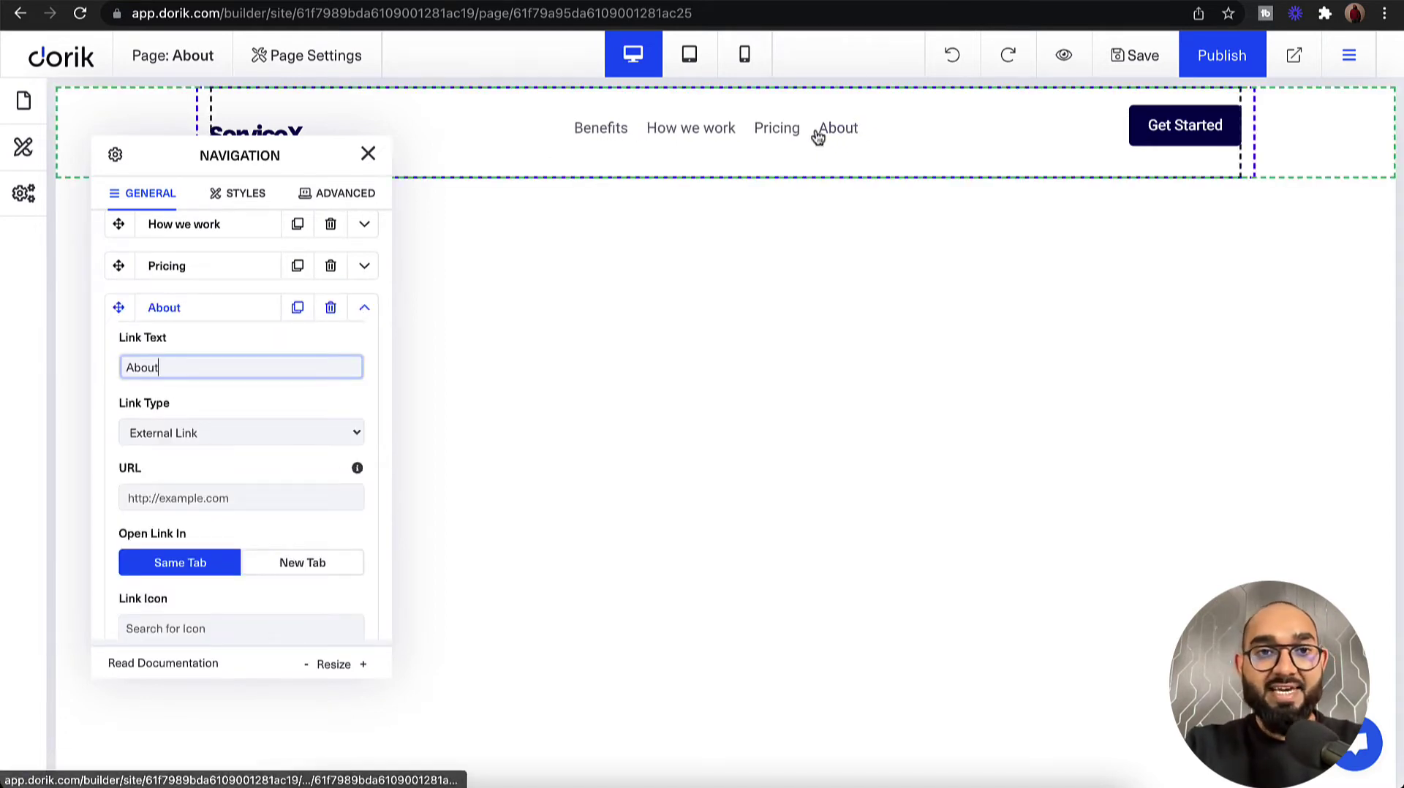
click(367, 153)
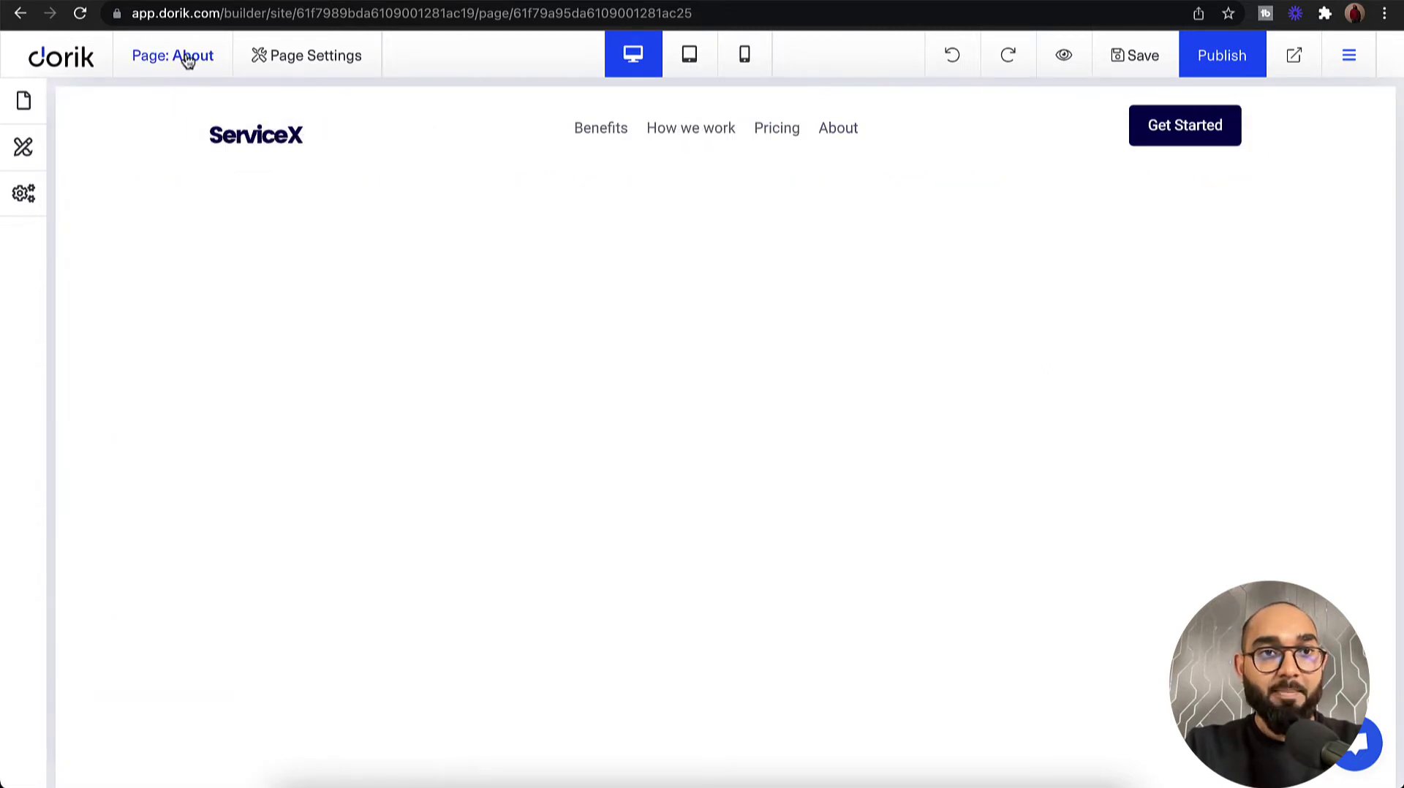
- Switch to the Home page to see the synced About link
click(26, 106)
click(147, 207)
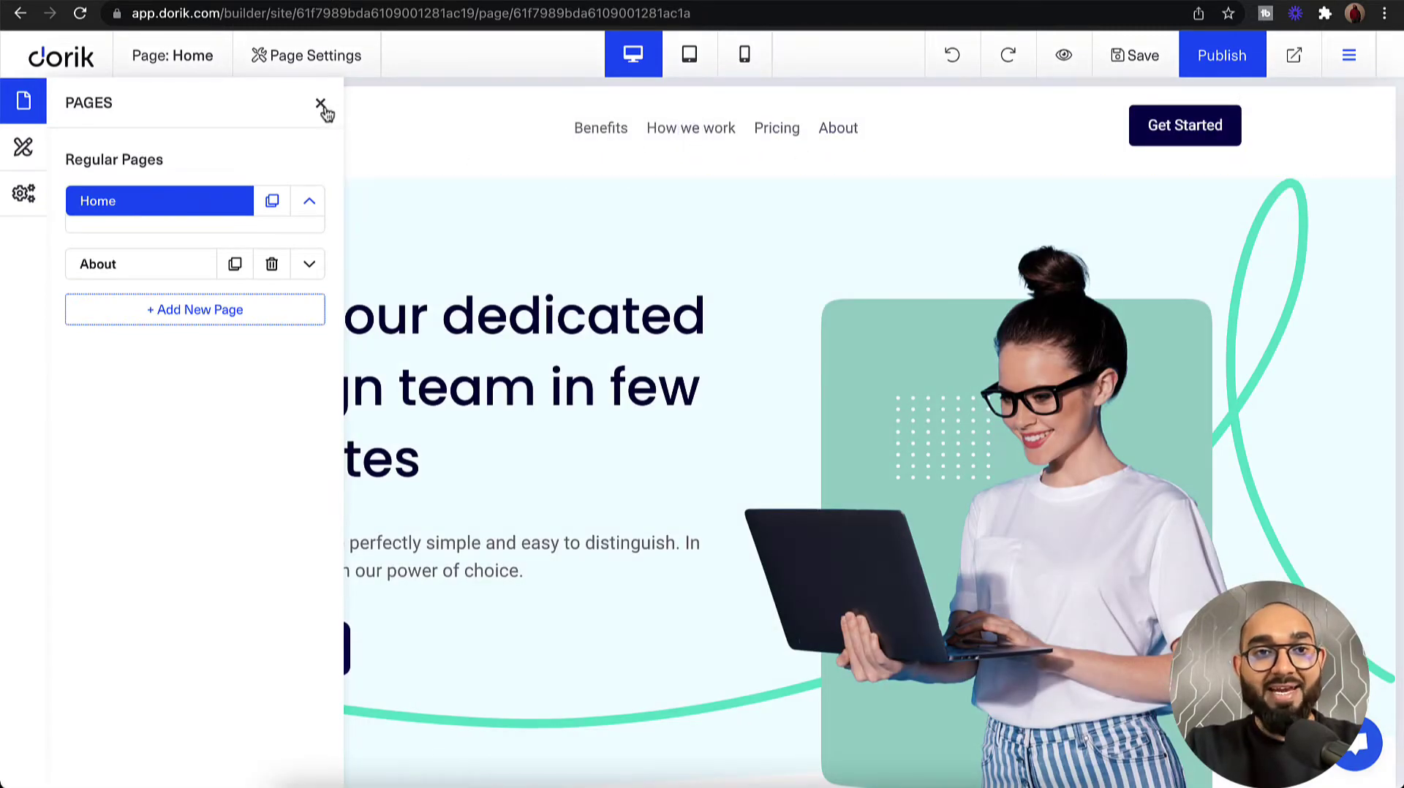
click(320, 103)
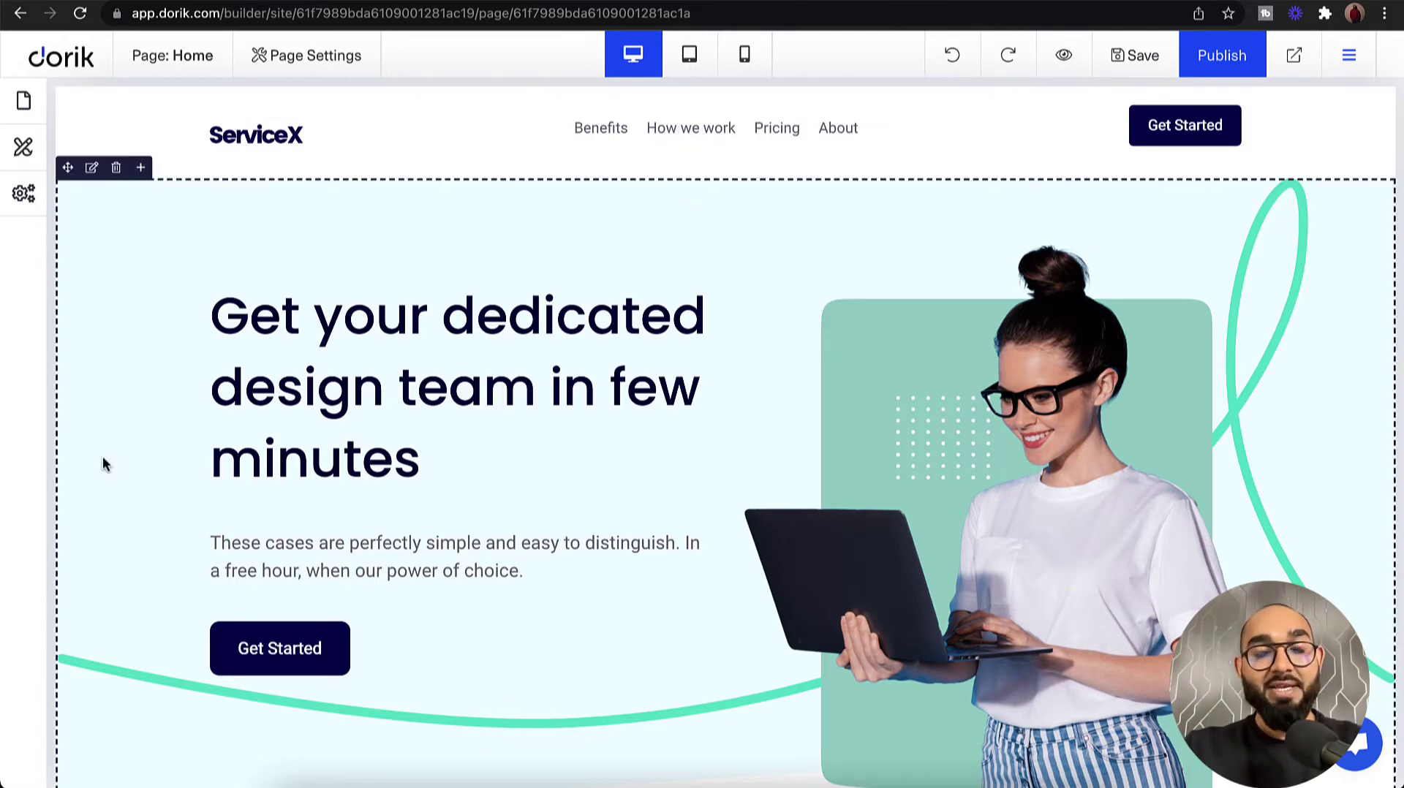
- Save the Home page's Get Started button as an element symbol named 'btn'
right_click(276, 652)
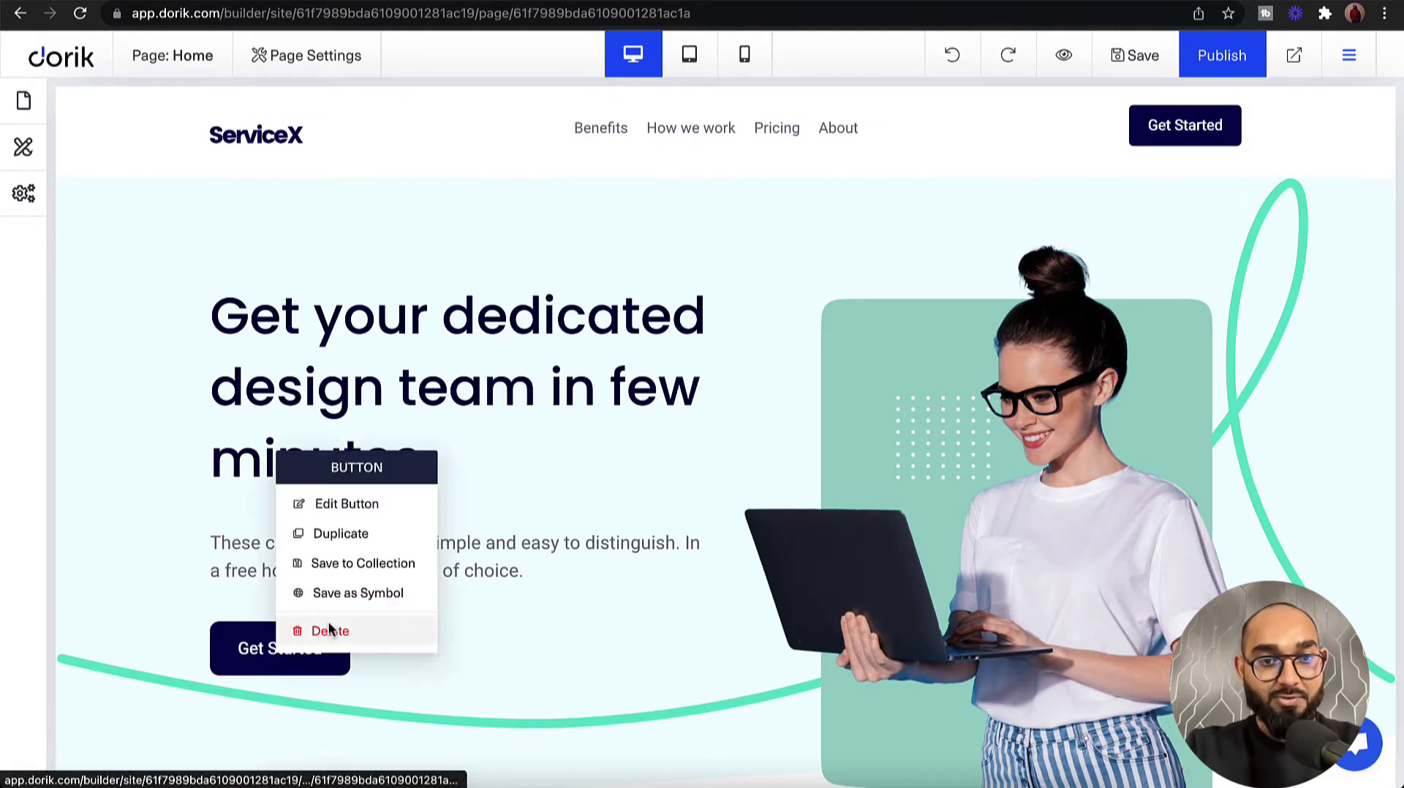
click(364, 592)
click(591, 248)
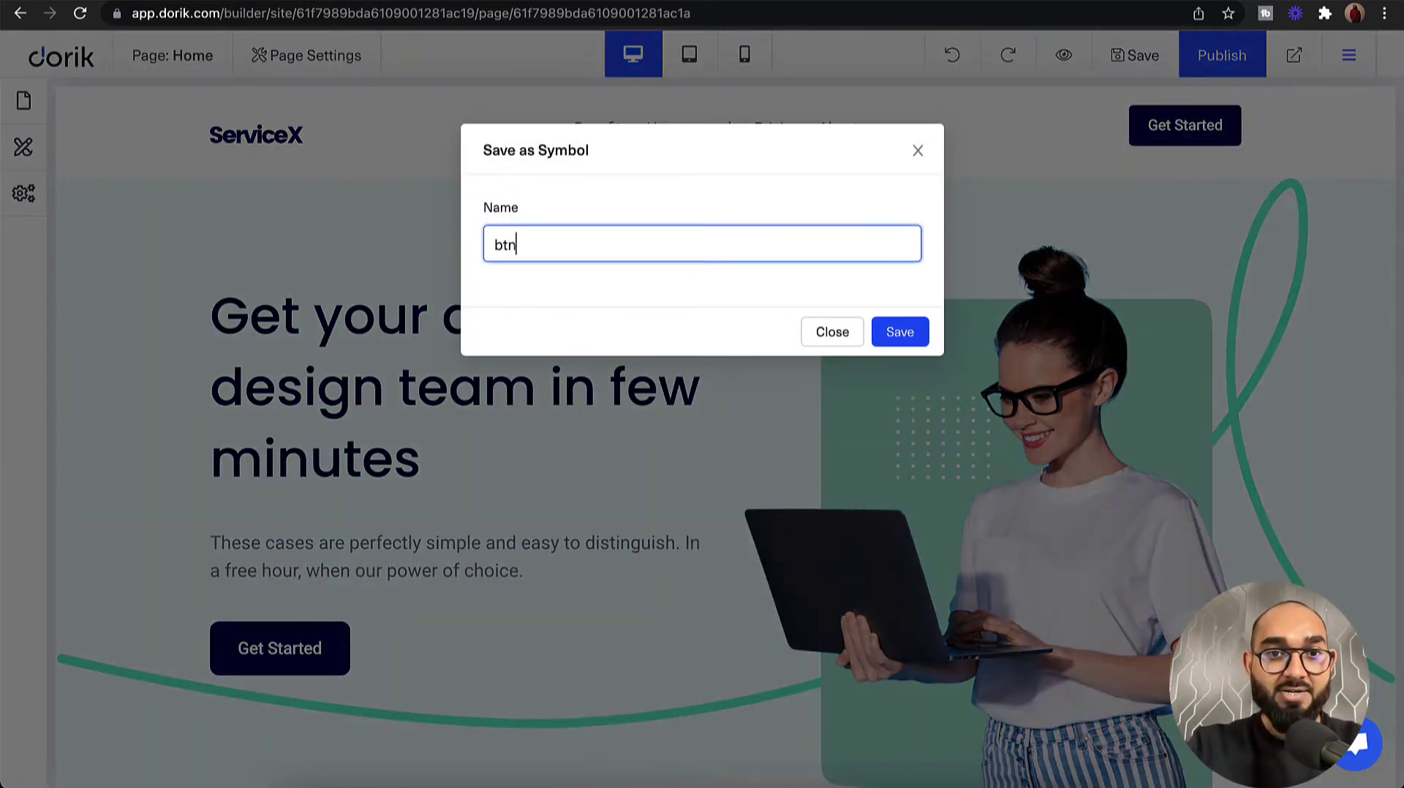
click(898, 329)
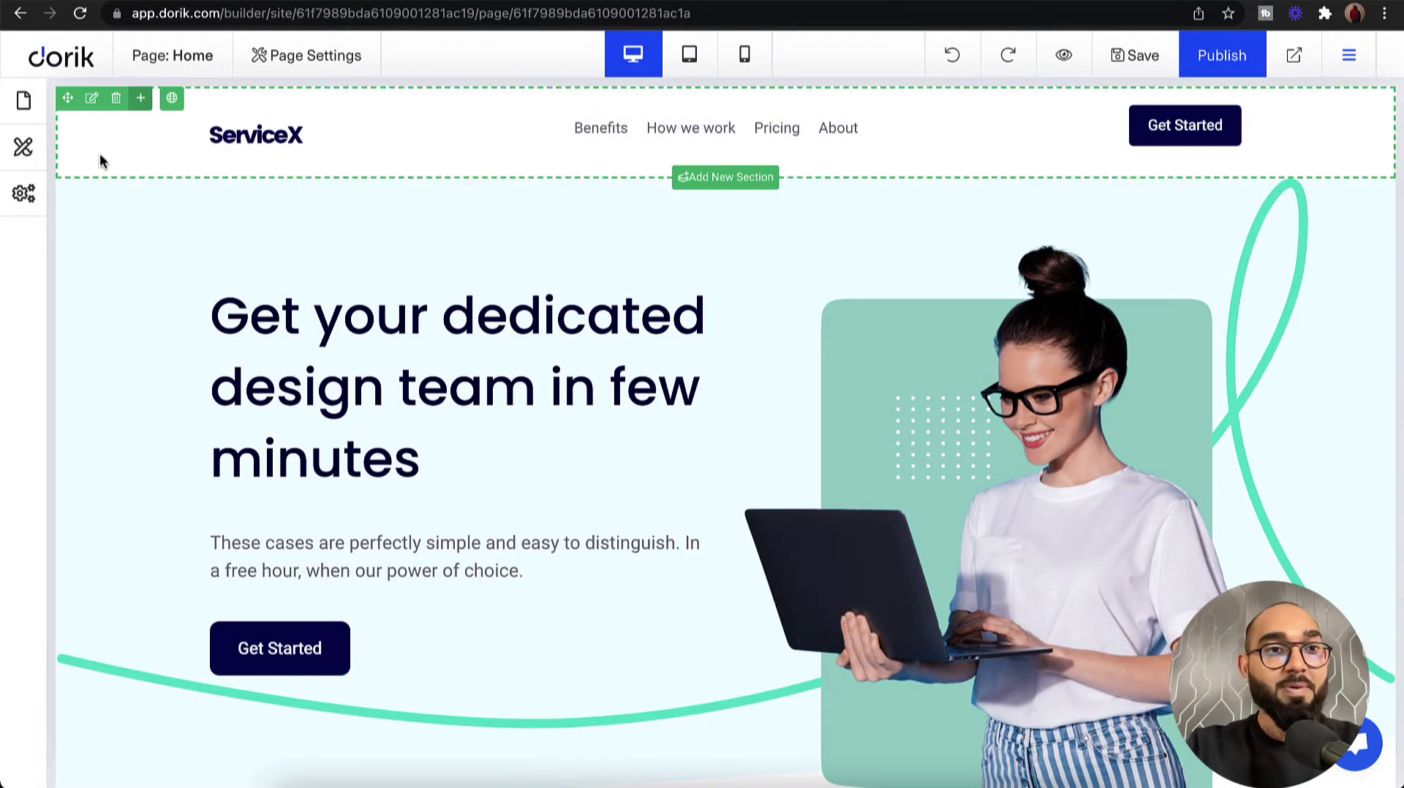
- Switch to the About page and start adding a new section
click(27, 108)
click(116, 264)
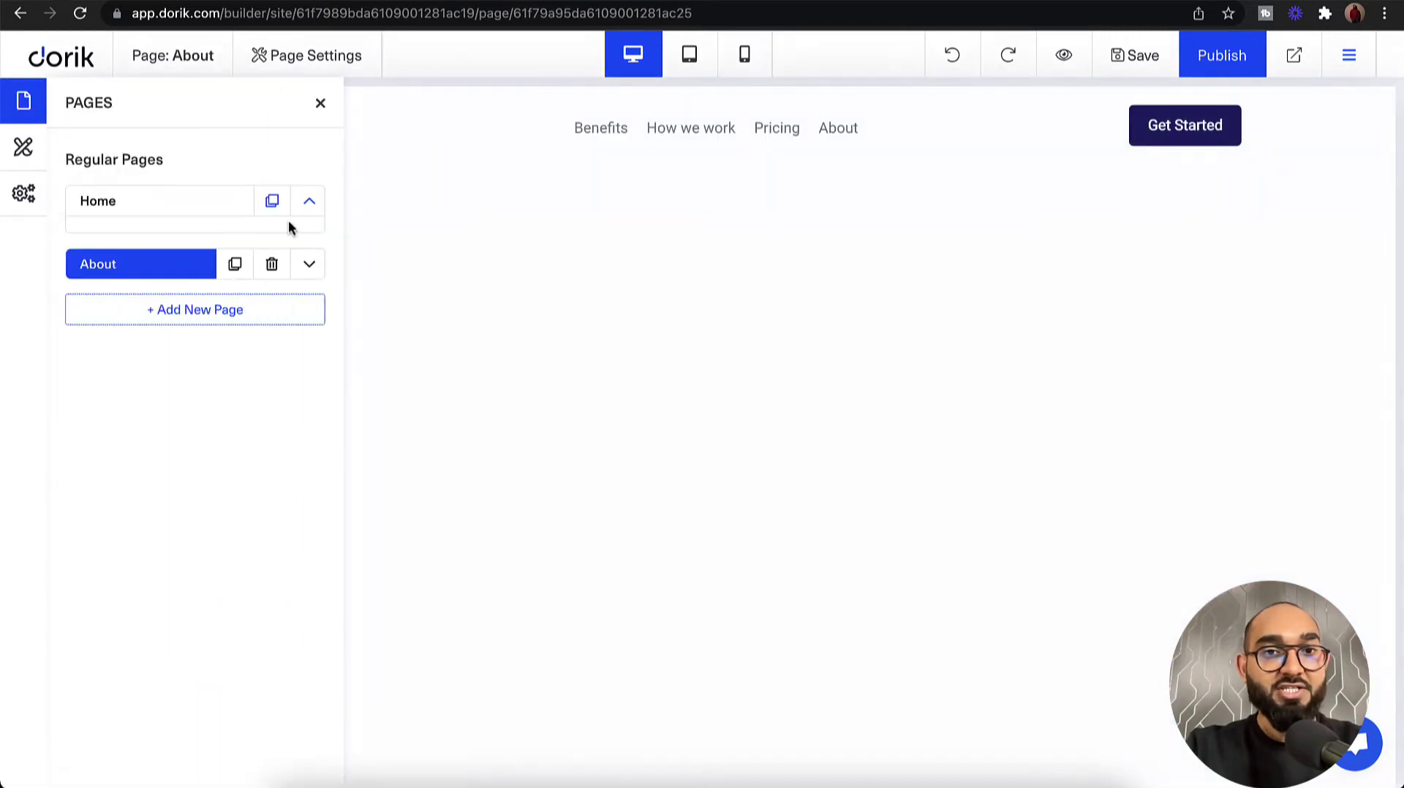
click(312, 105)
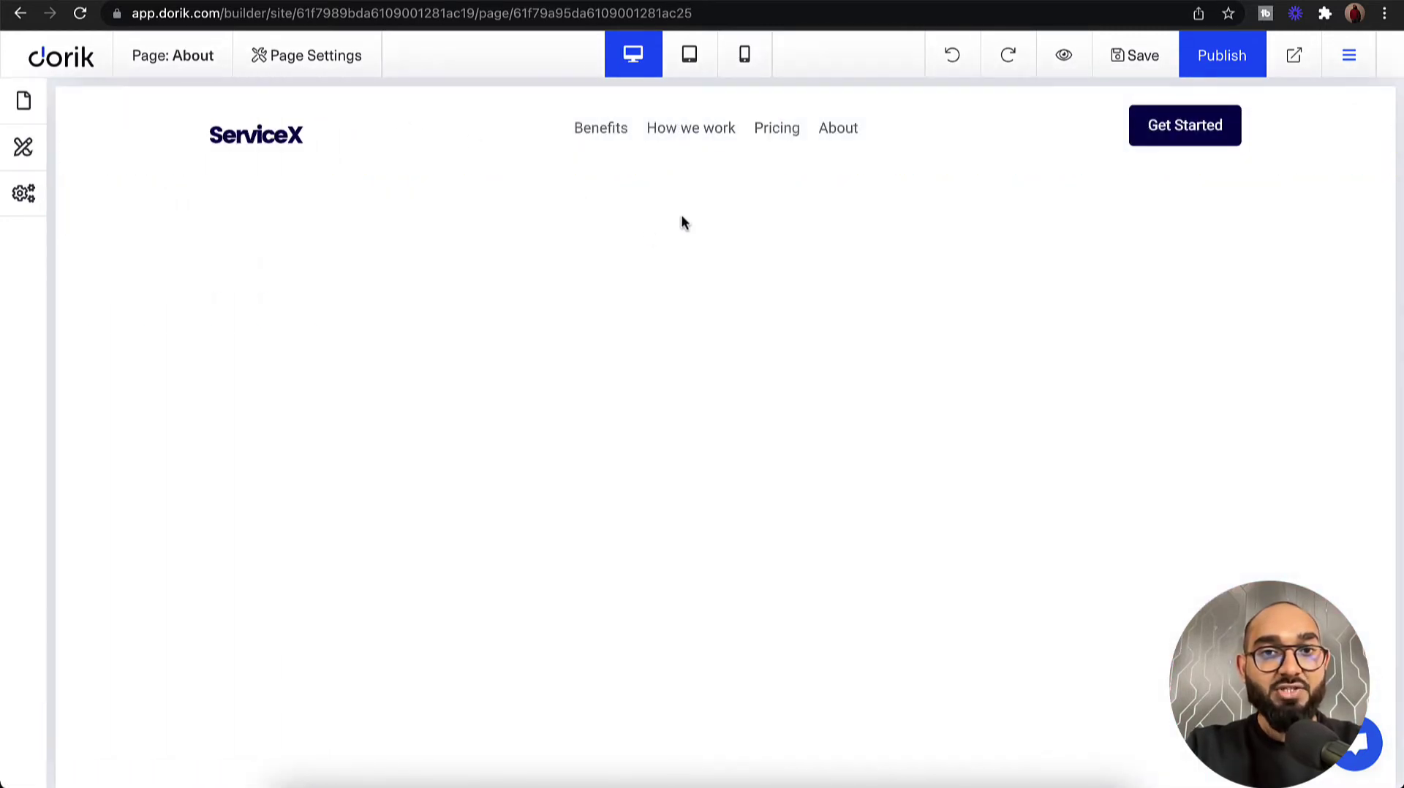
click(718, 180)
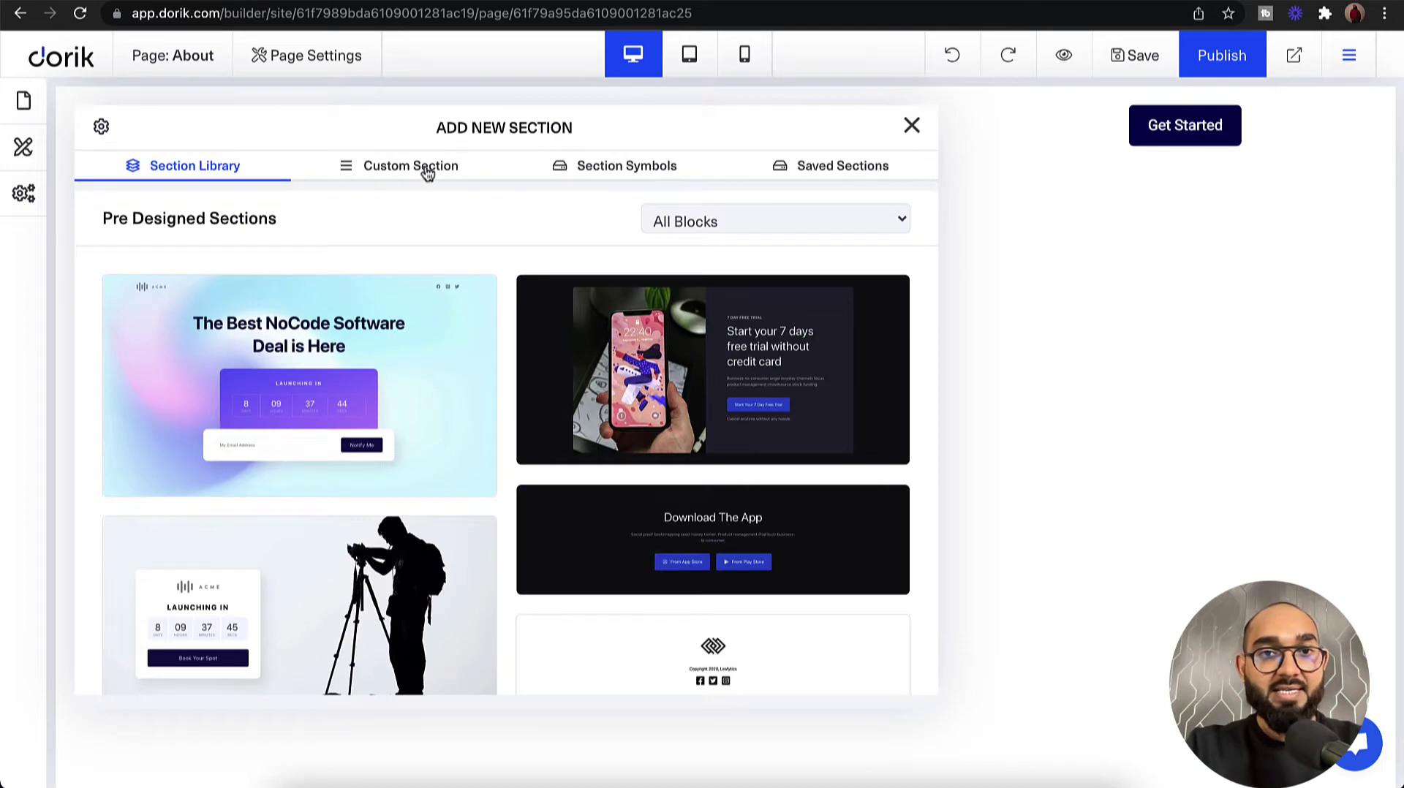
- Add the 'Start your 7 days free trial' section from the Call to actions library
click(751, 215)
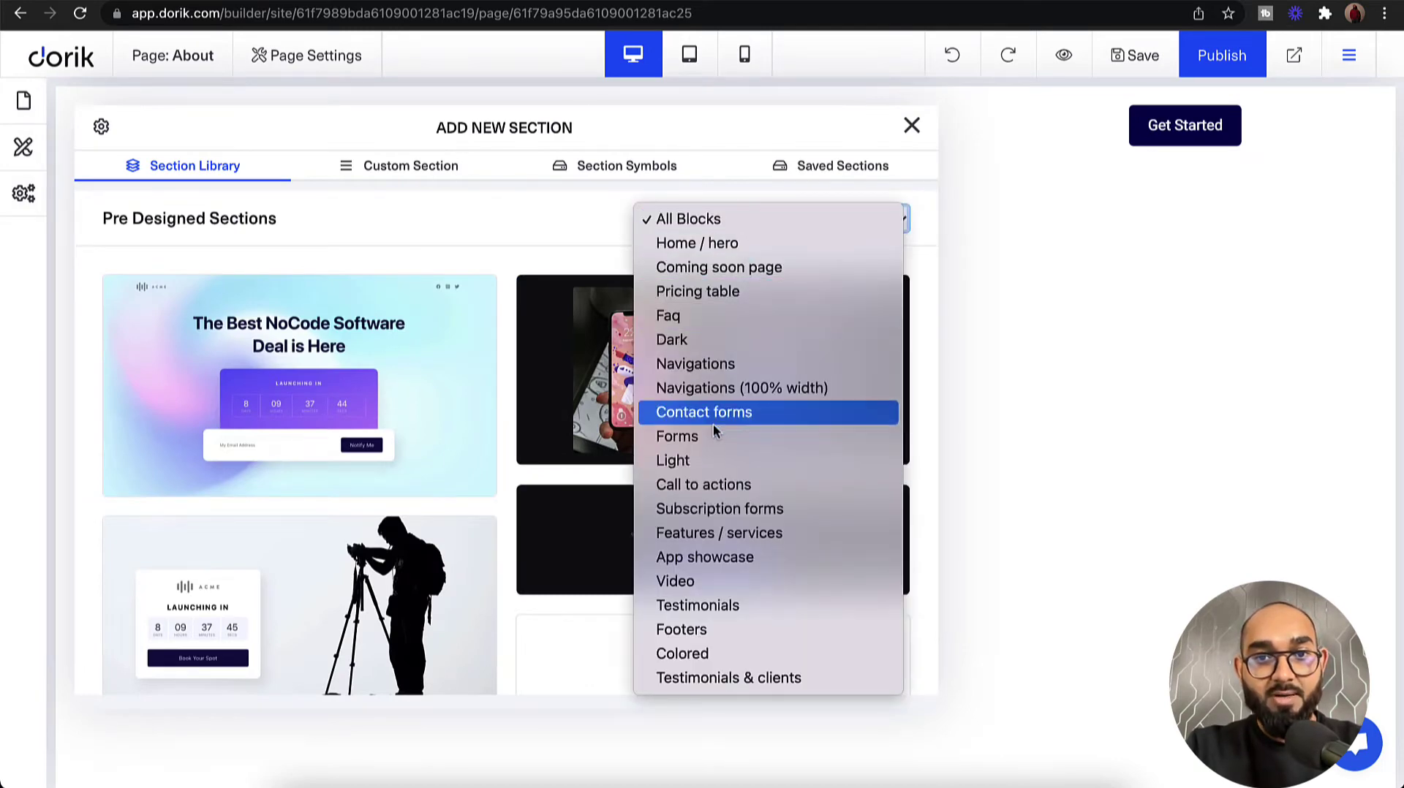
click(720, 485)
scroll(717, 490, down, 3)
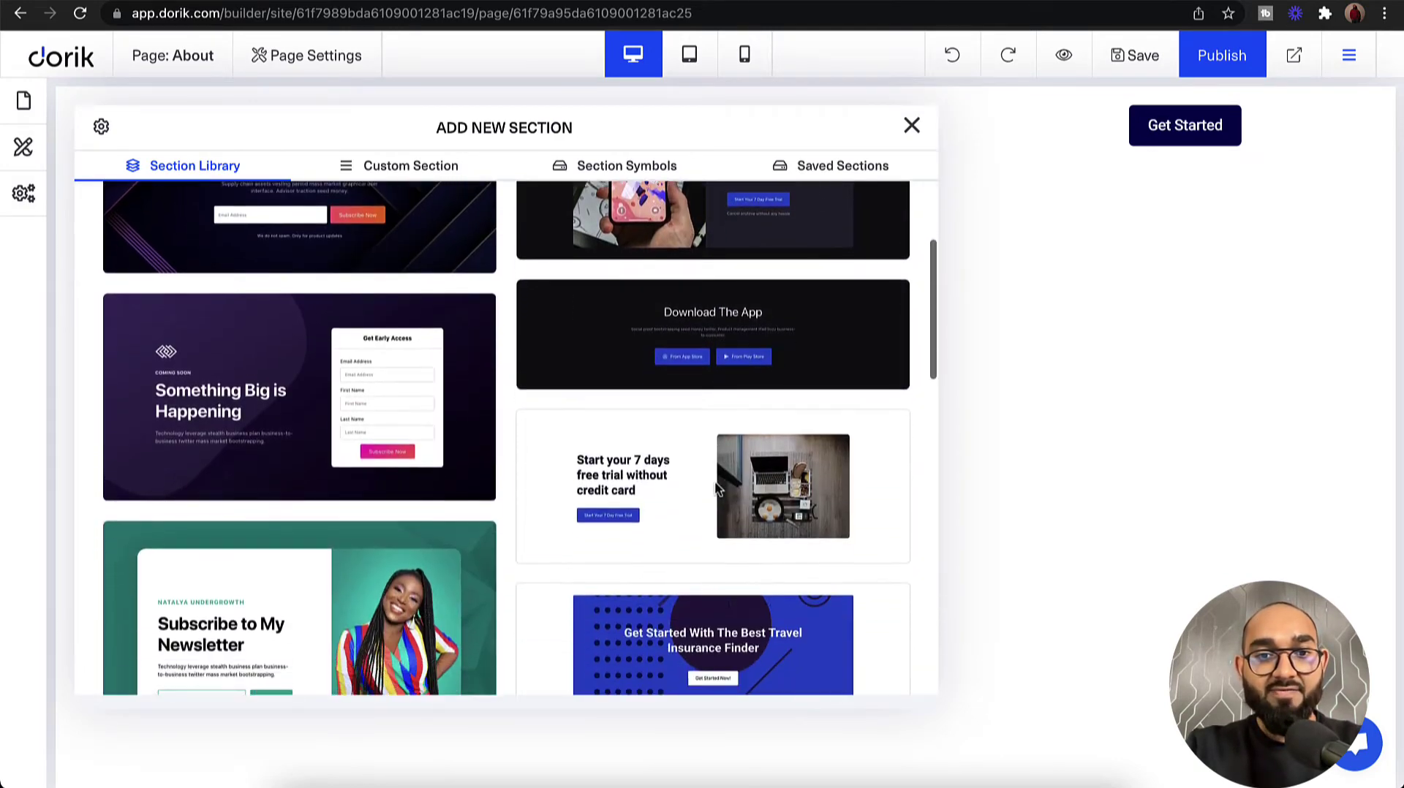
scroll(717, 489, down, 4)
scroll(687, 282, up, 2)
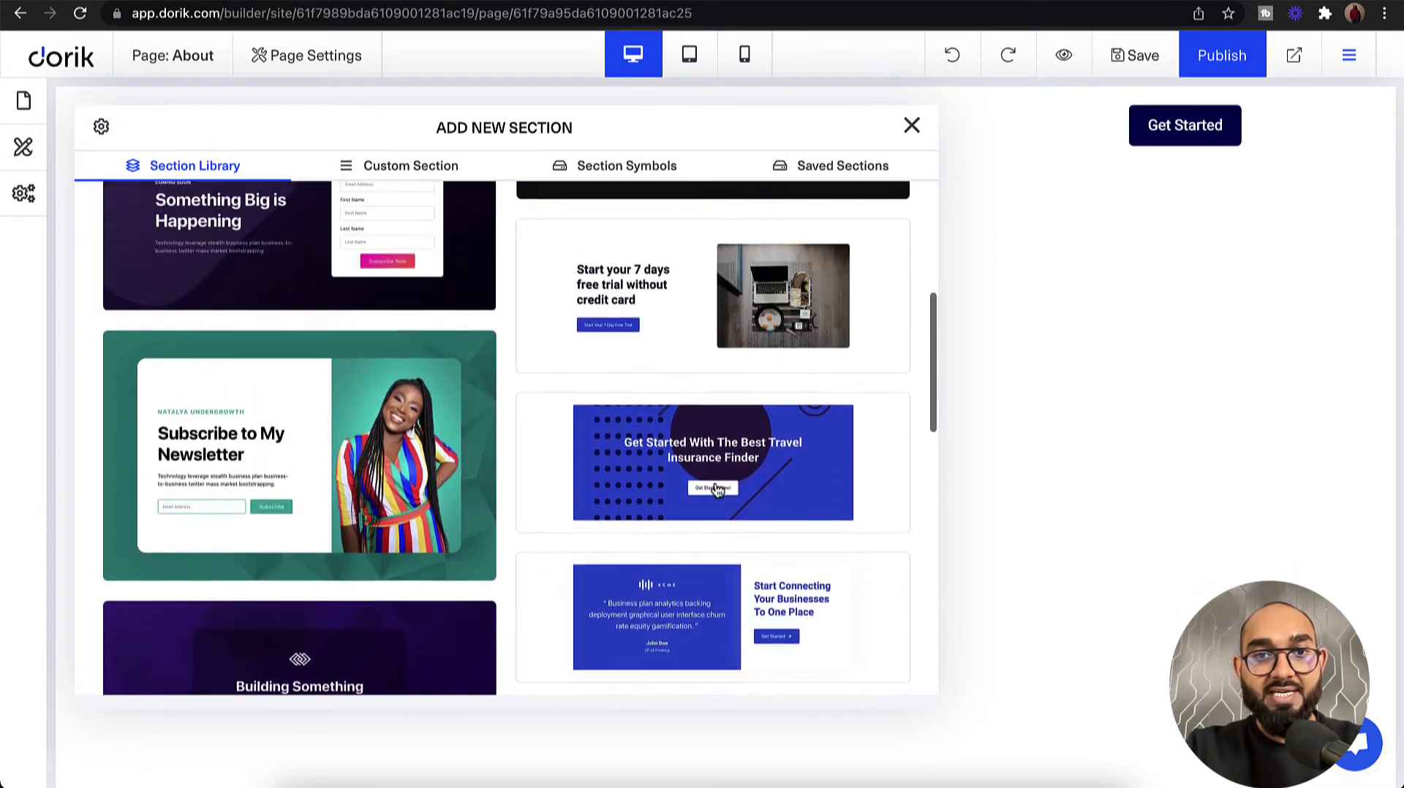
click(693, 285)
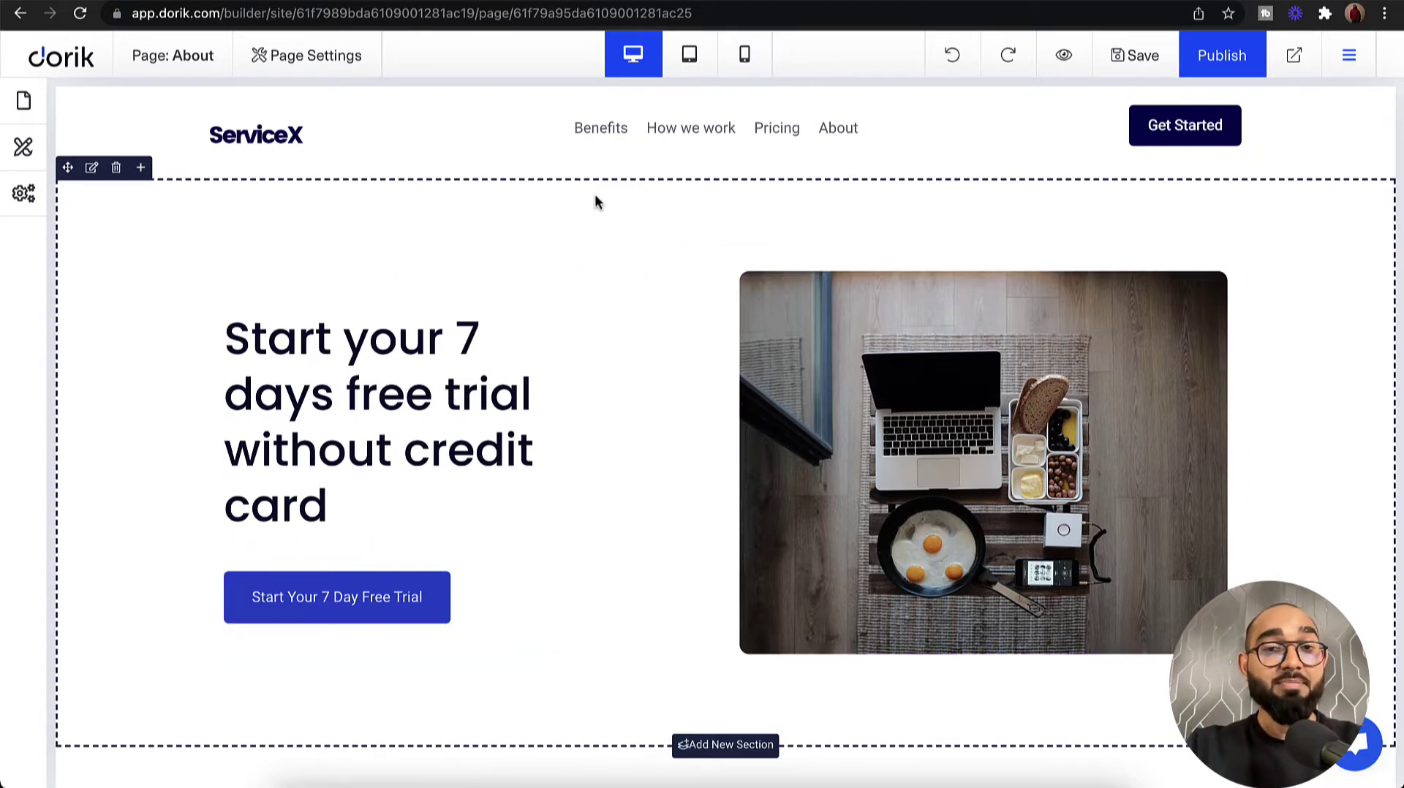
- Check the Home page, then return to the About page
click(23, 100)
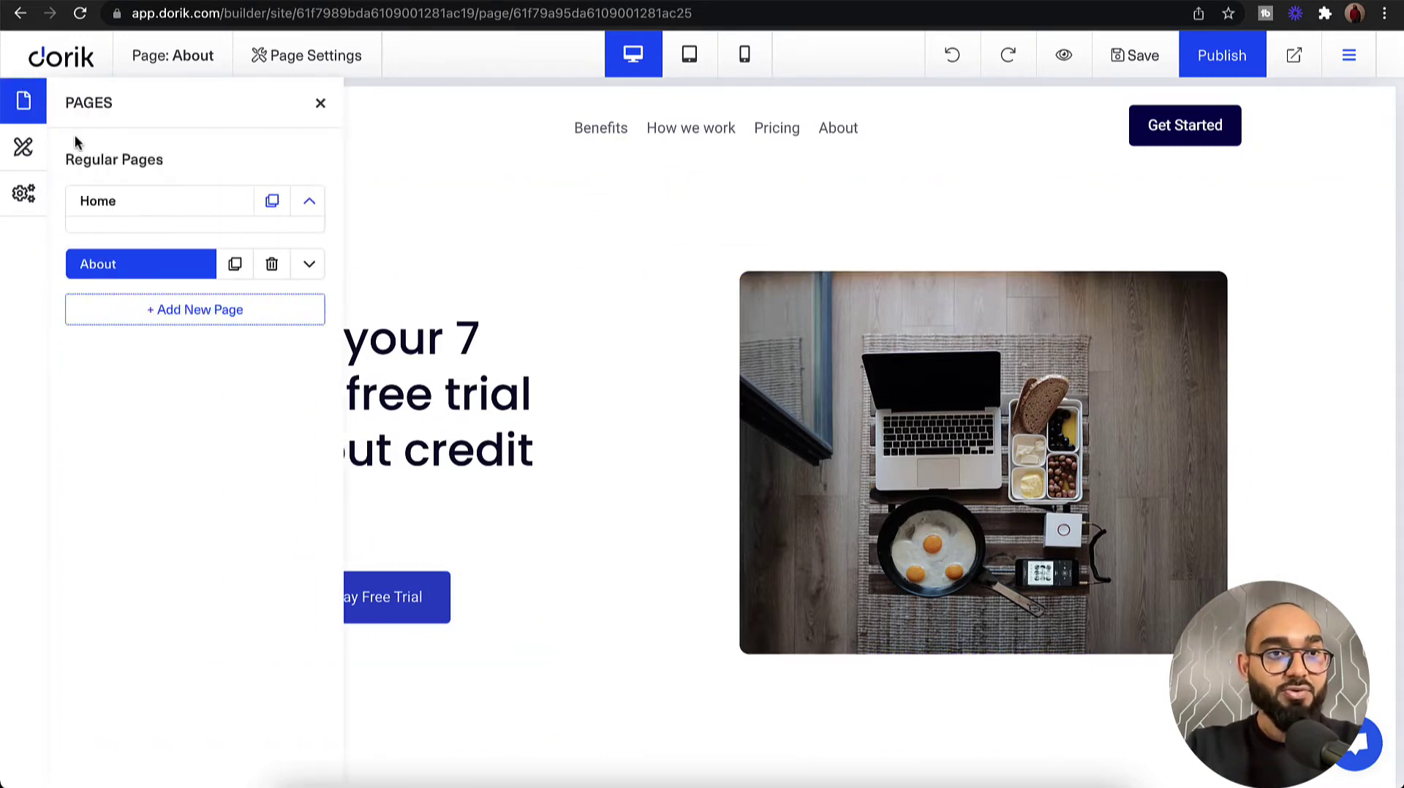
click(140, 202)
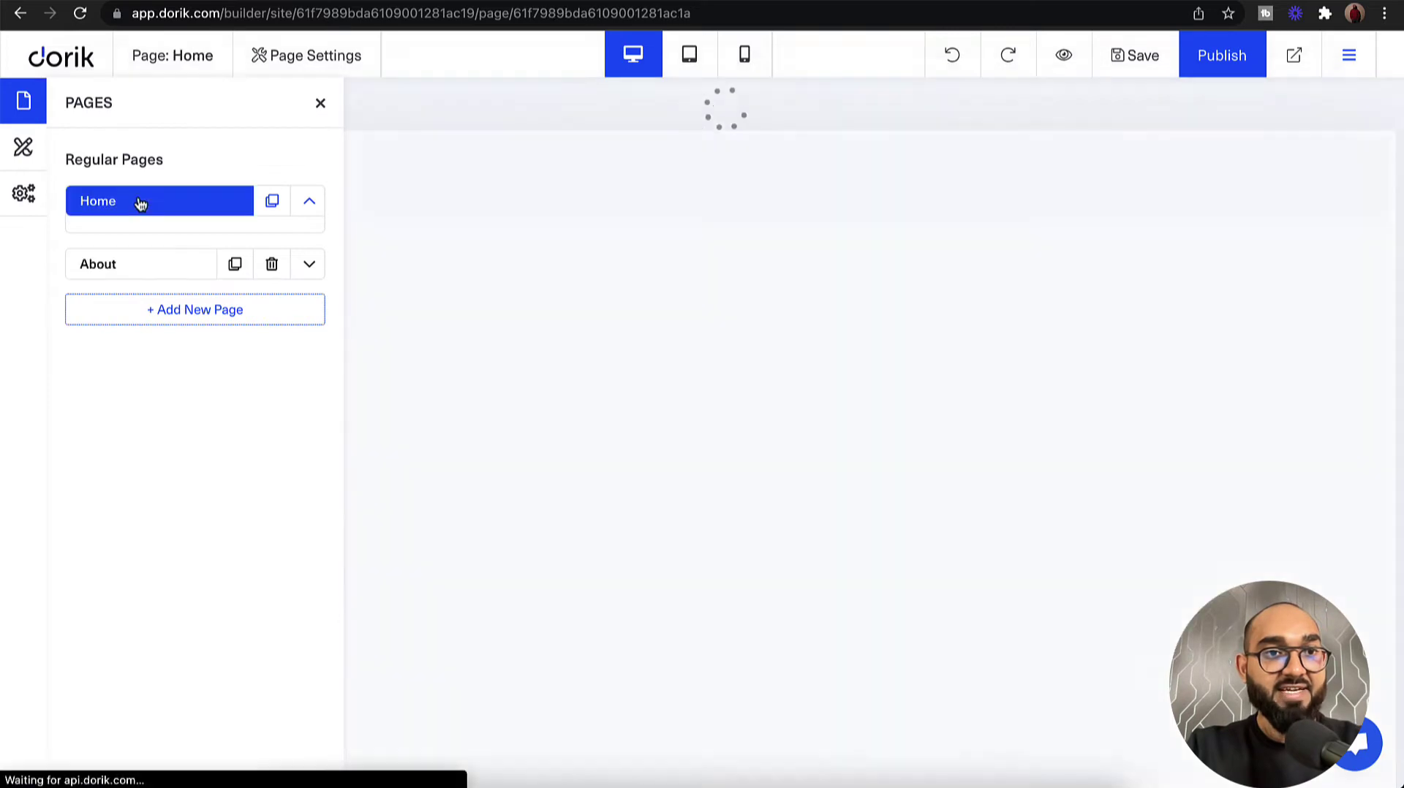
click(321, 104)
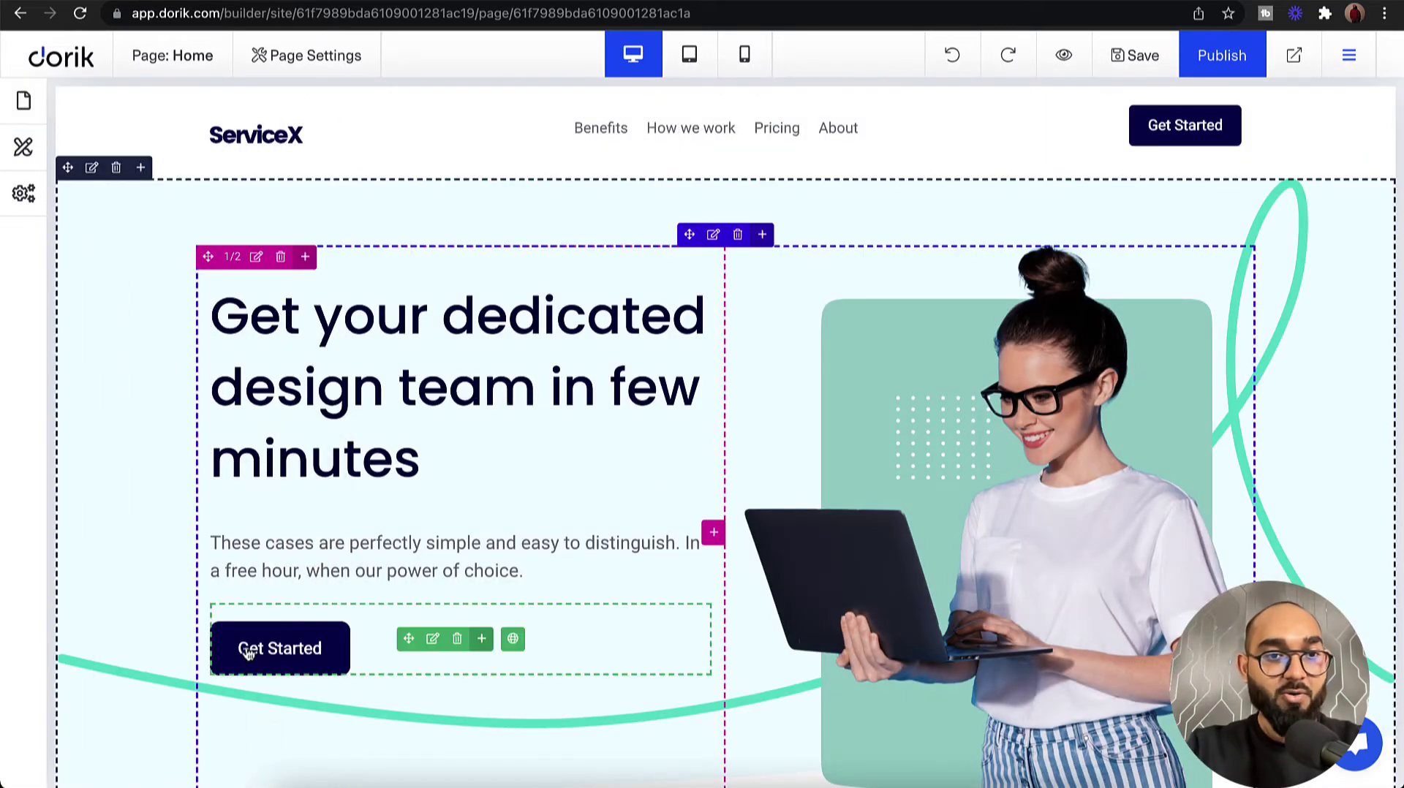
click(33, 100)
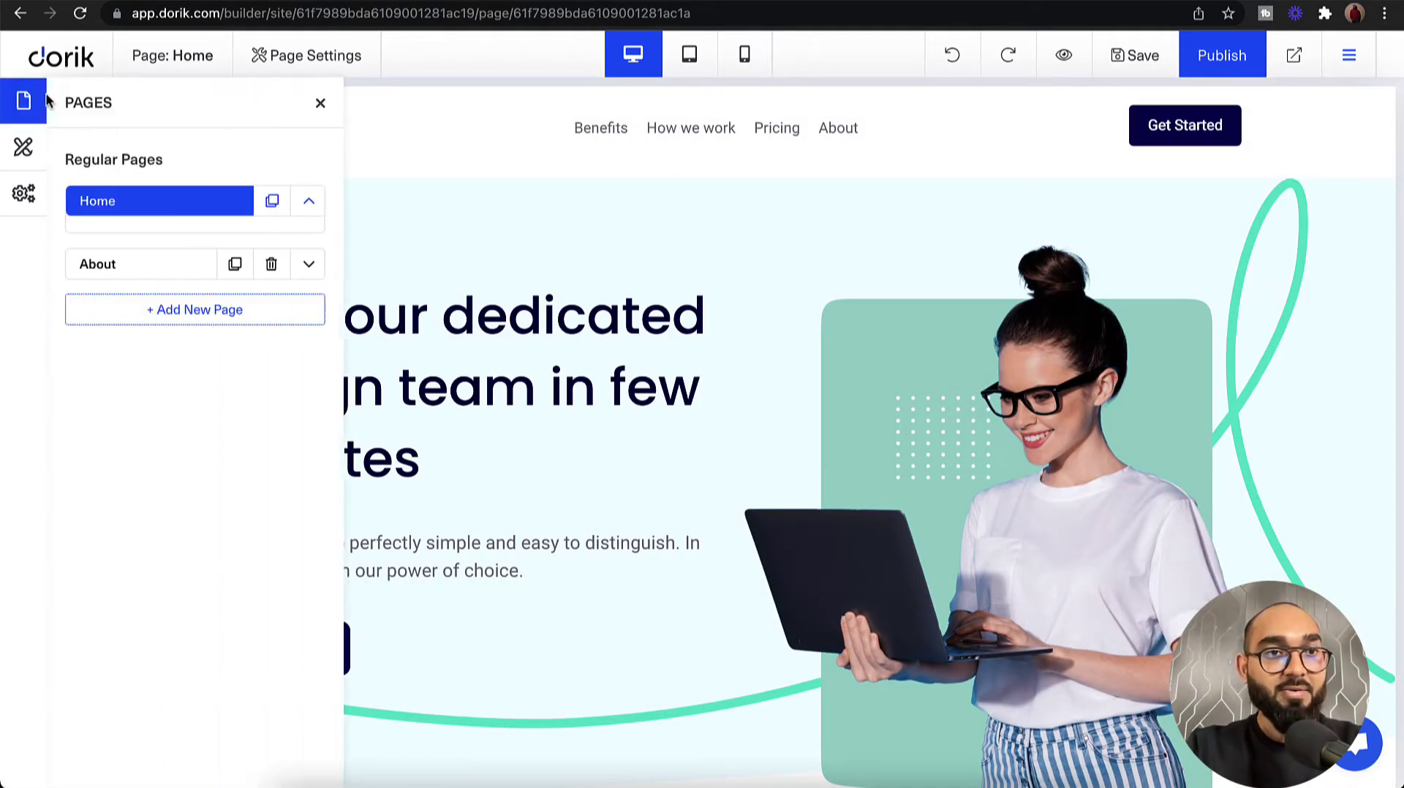
click(98, 266)
- Insert the btn element symbol below the trial button, then delete the Start Your 7 Day Free Trial button
click(320, 103)
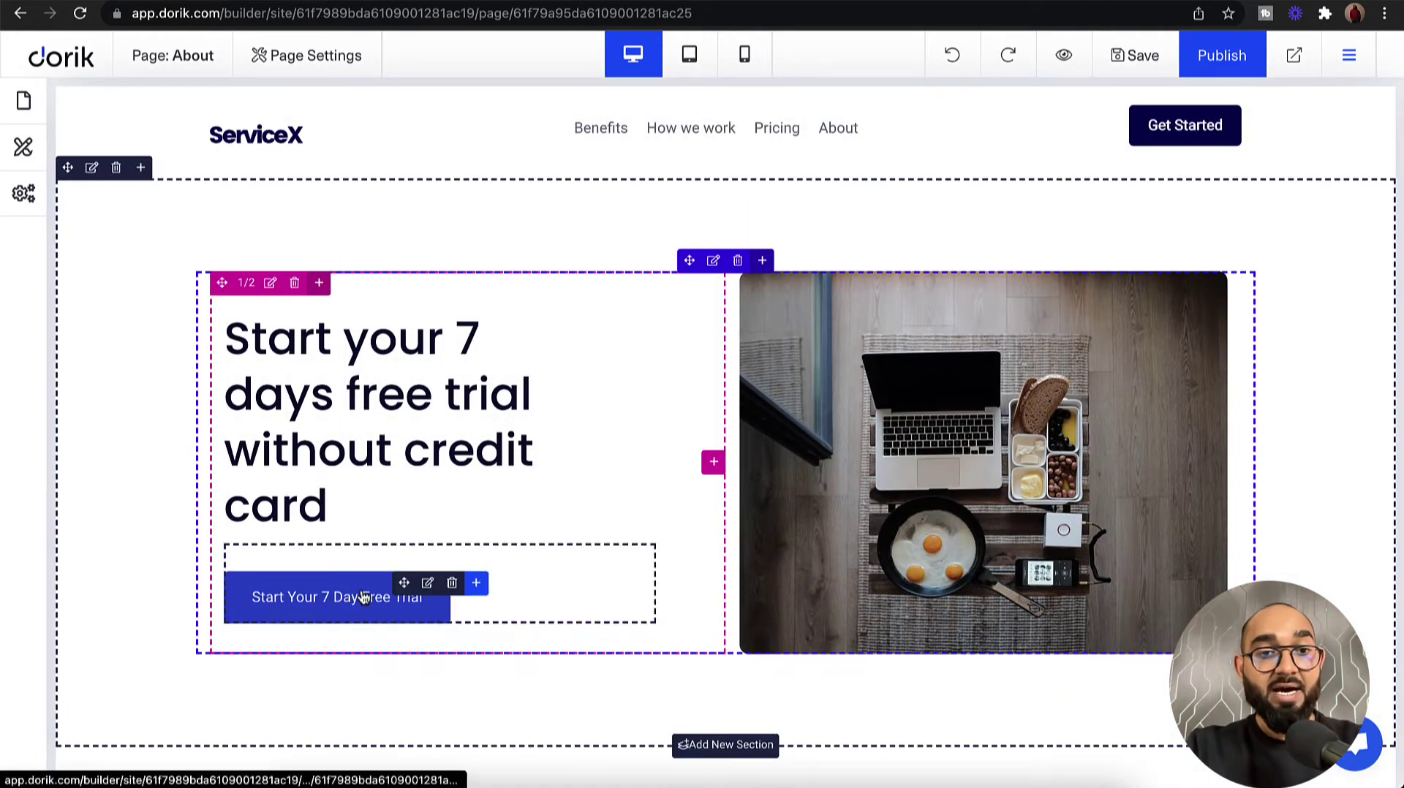
click(476, 589)
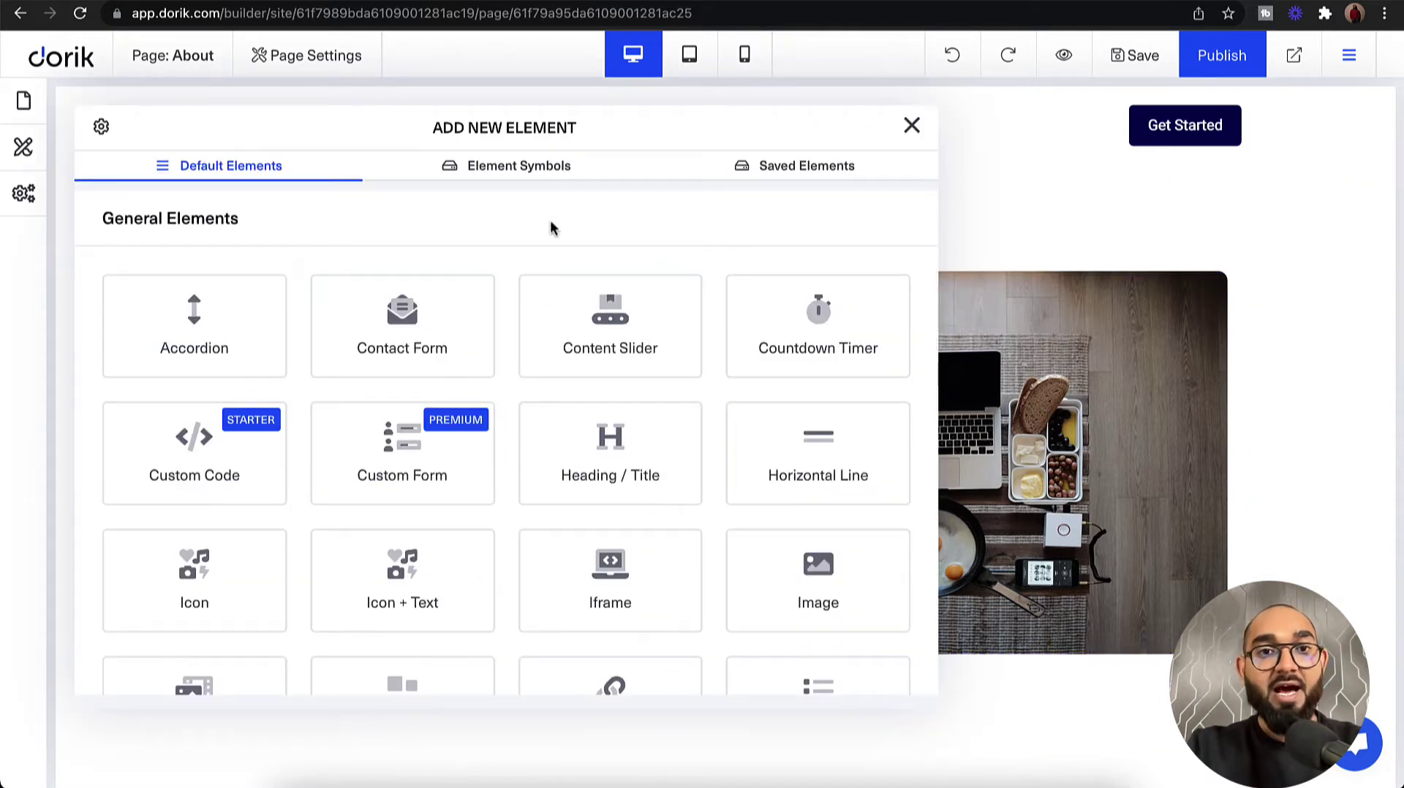
click(515, 183)
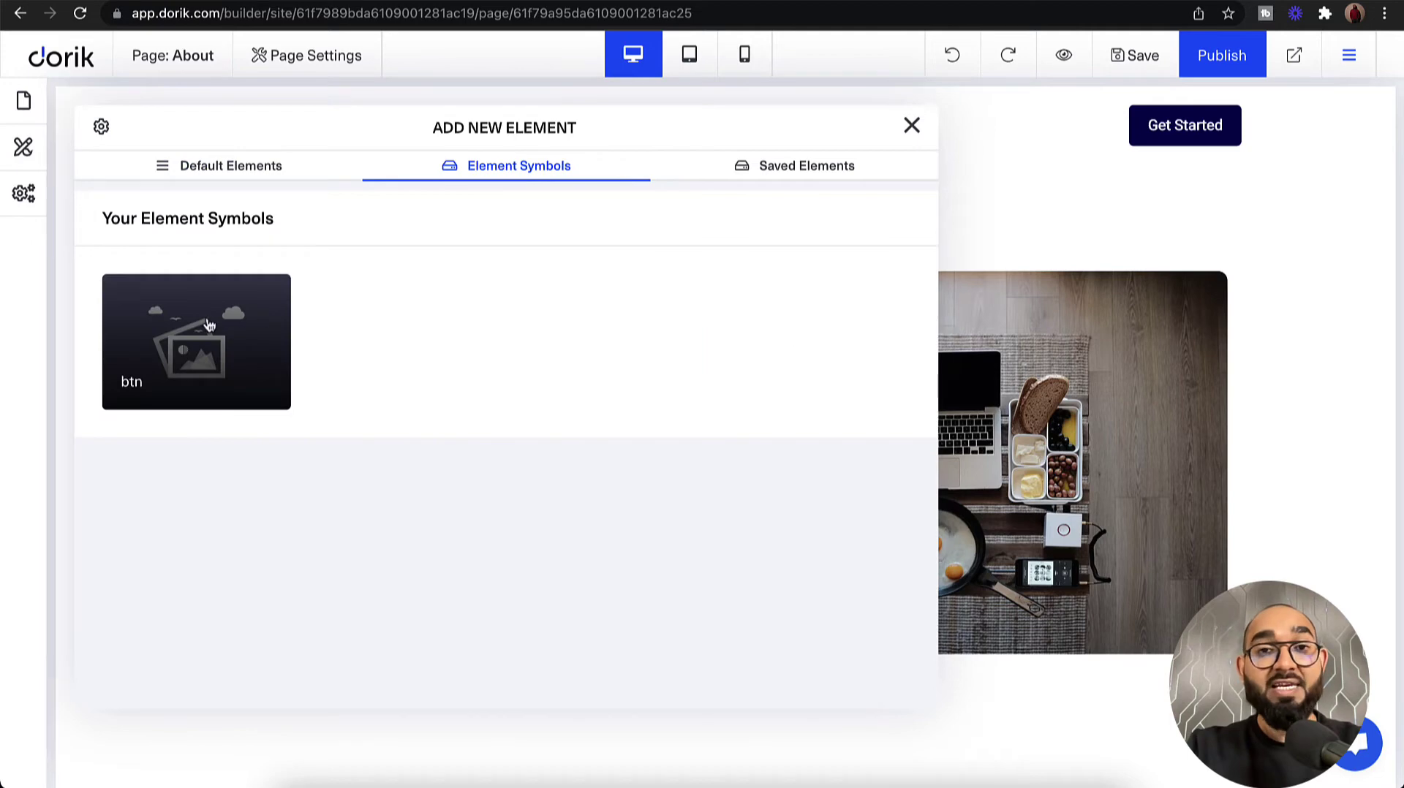
click(176, 353)
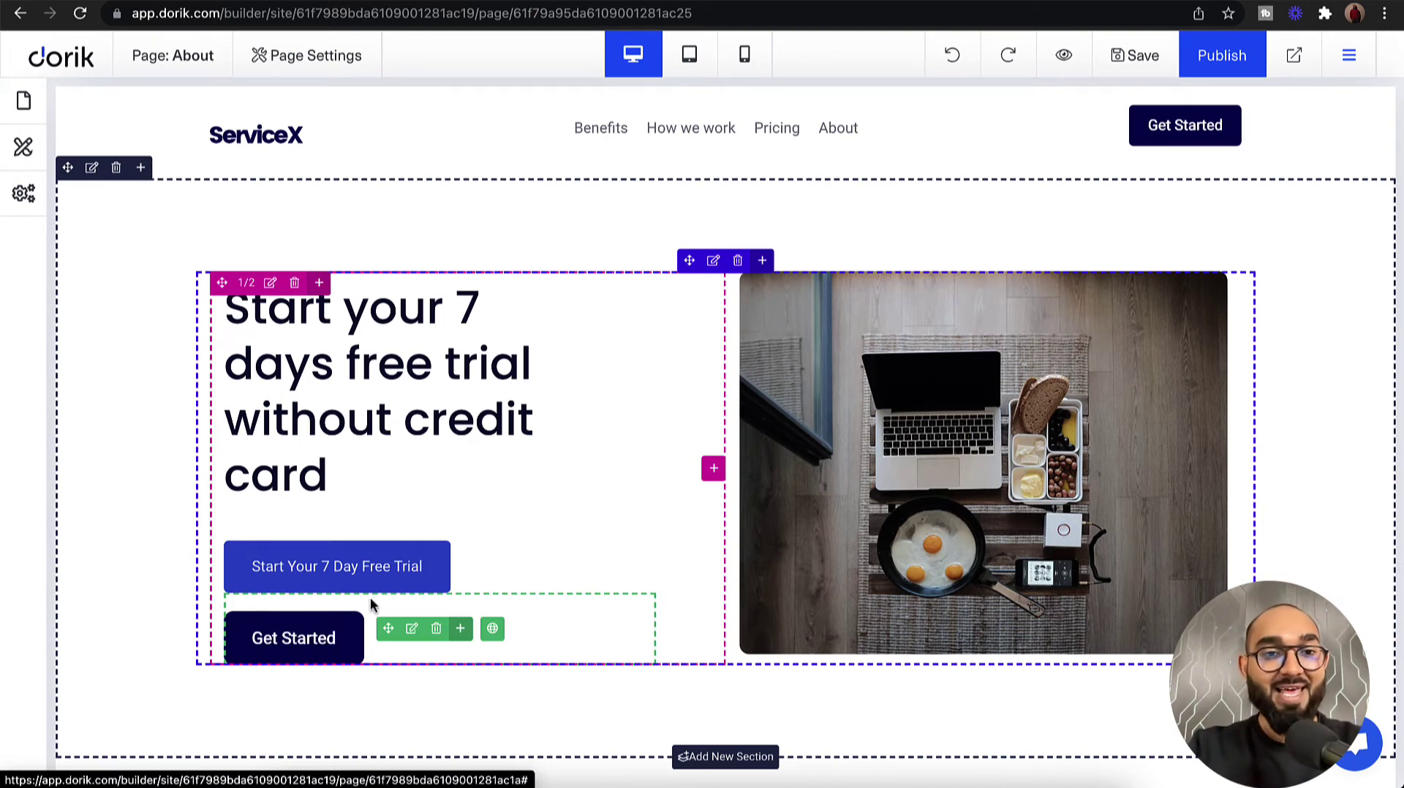
click(451, 553)
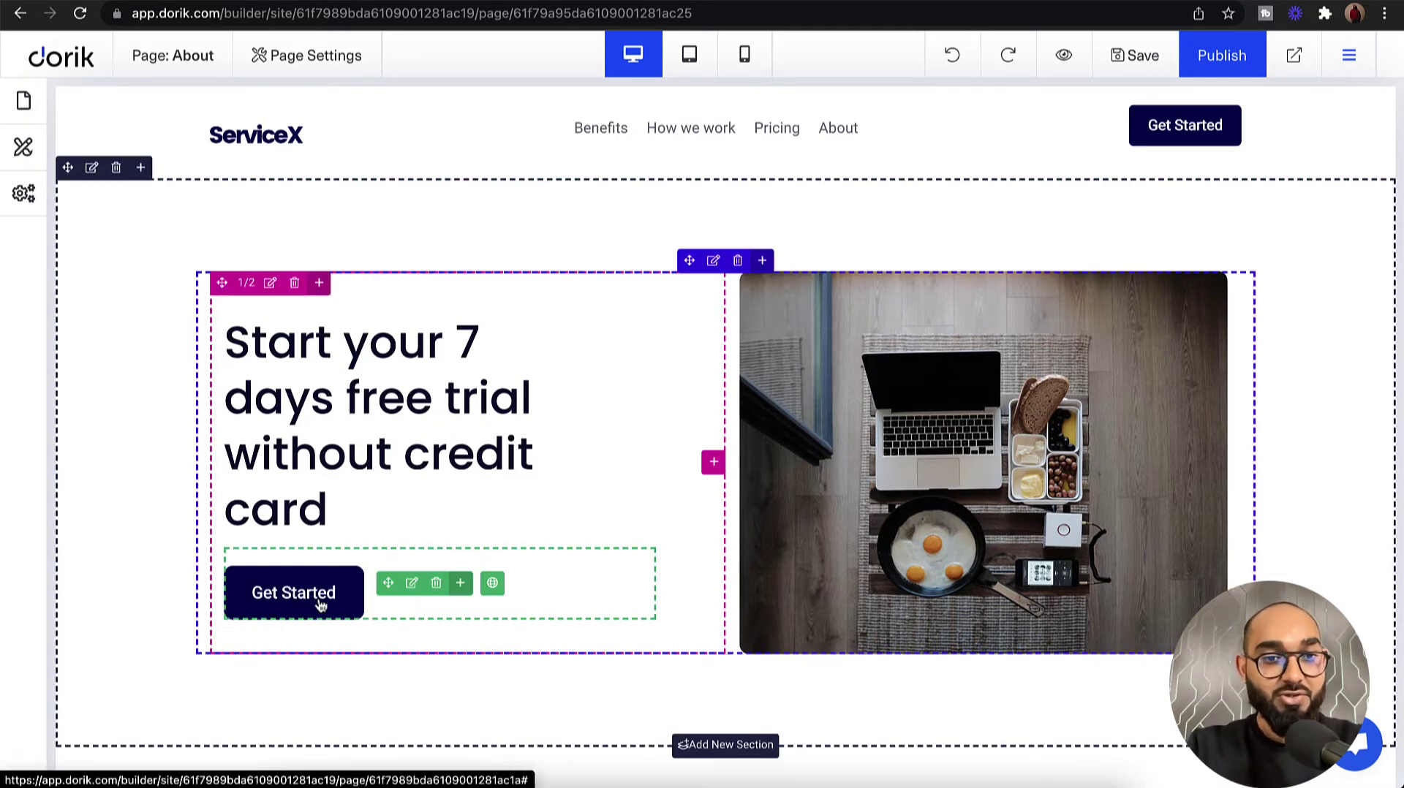
- Append 'for Free!' to the hero button text so it reads 'Get Started for Free!'
click(413, 583)
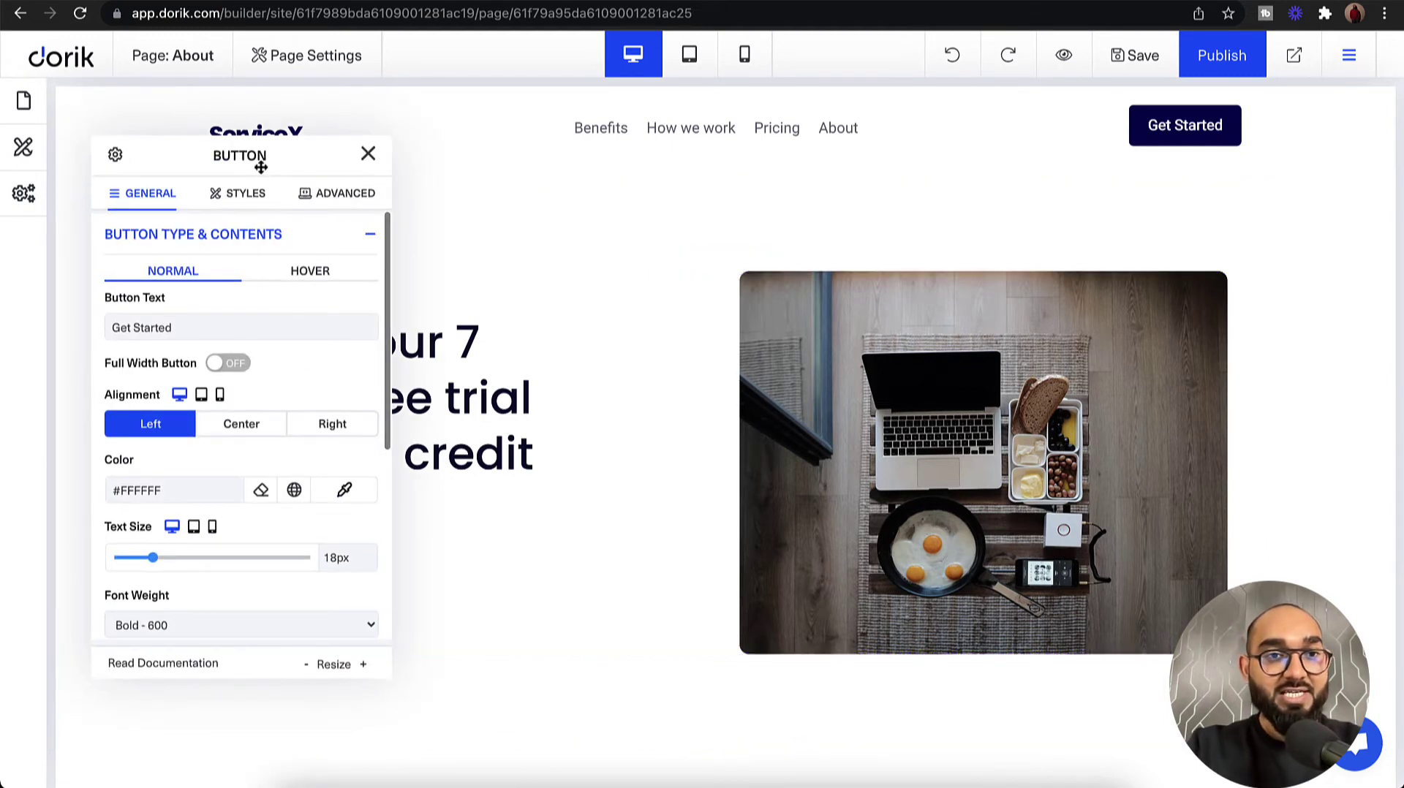
drag(260, 163, 836, 159)
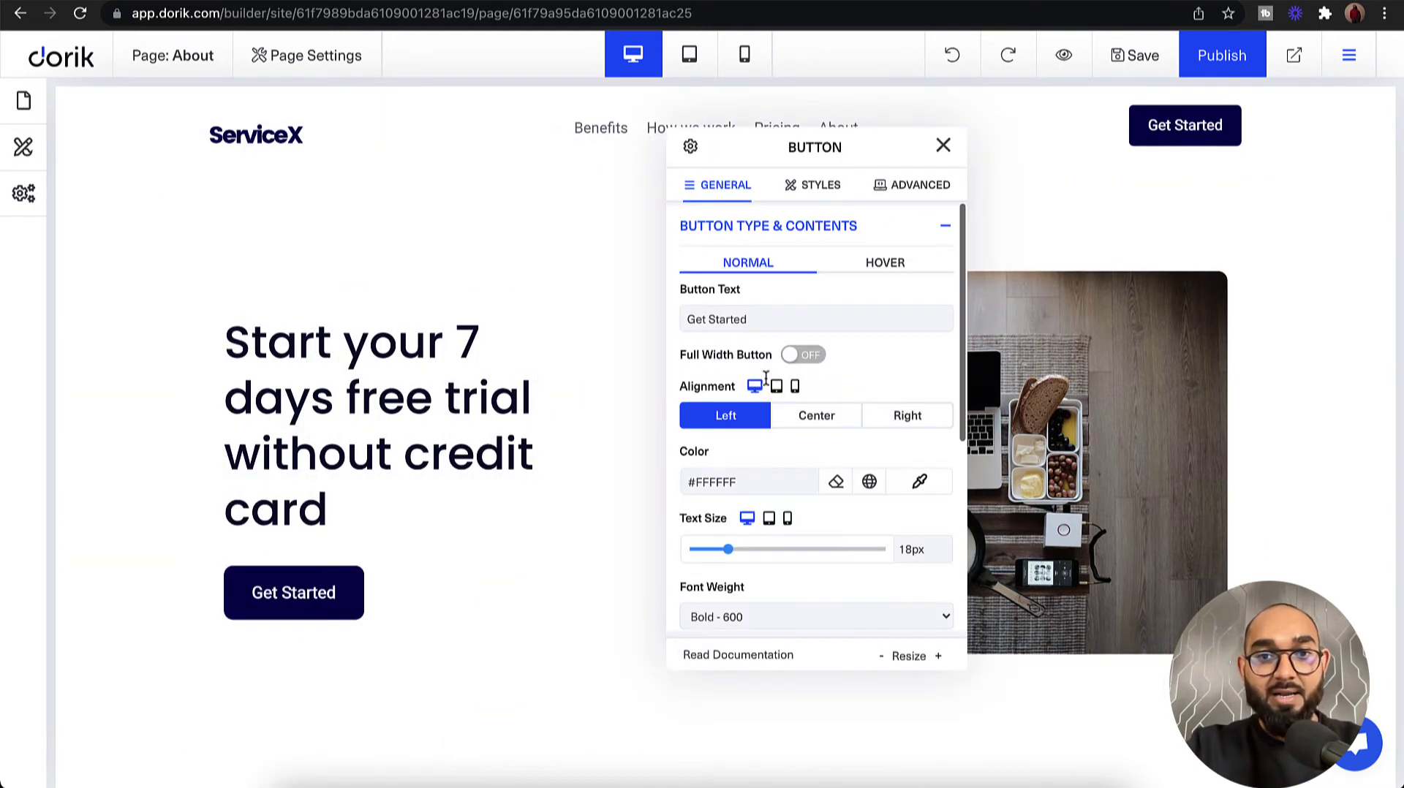
click(758, 323)
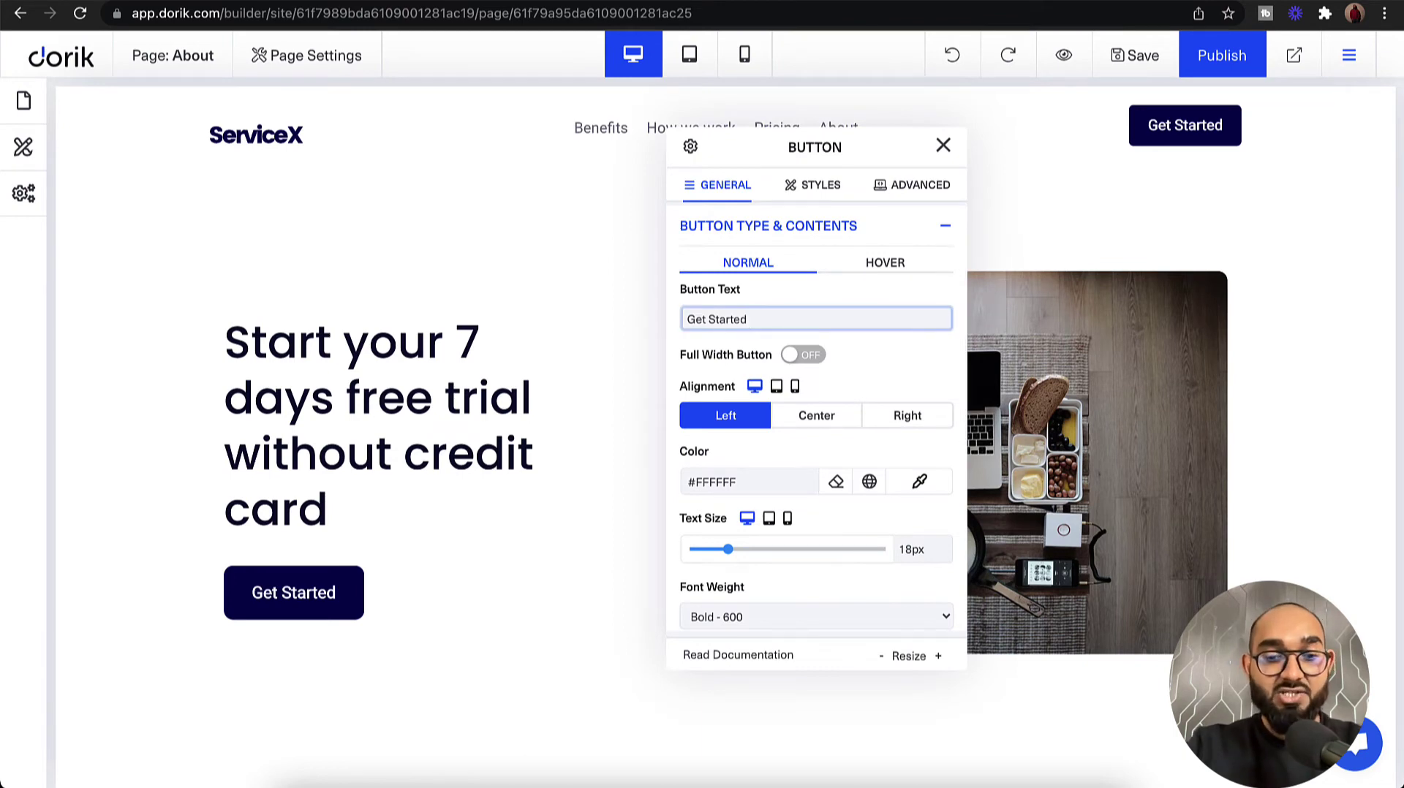
text(for Free)
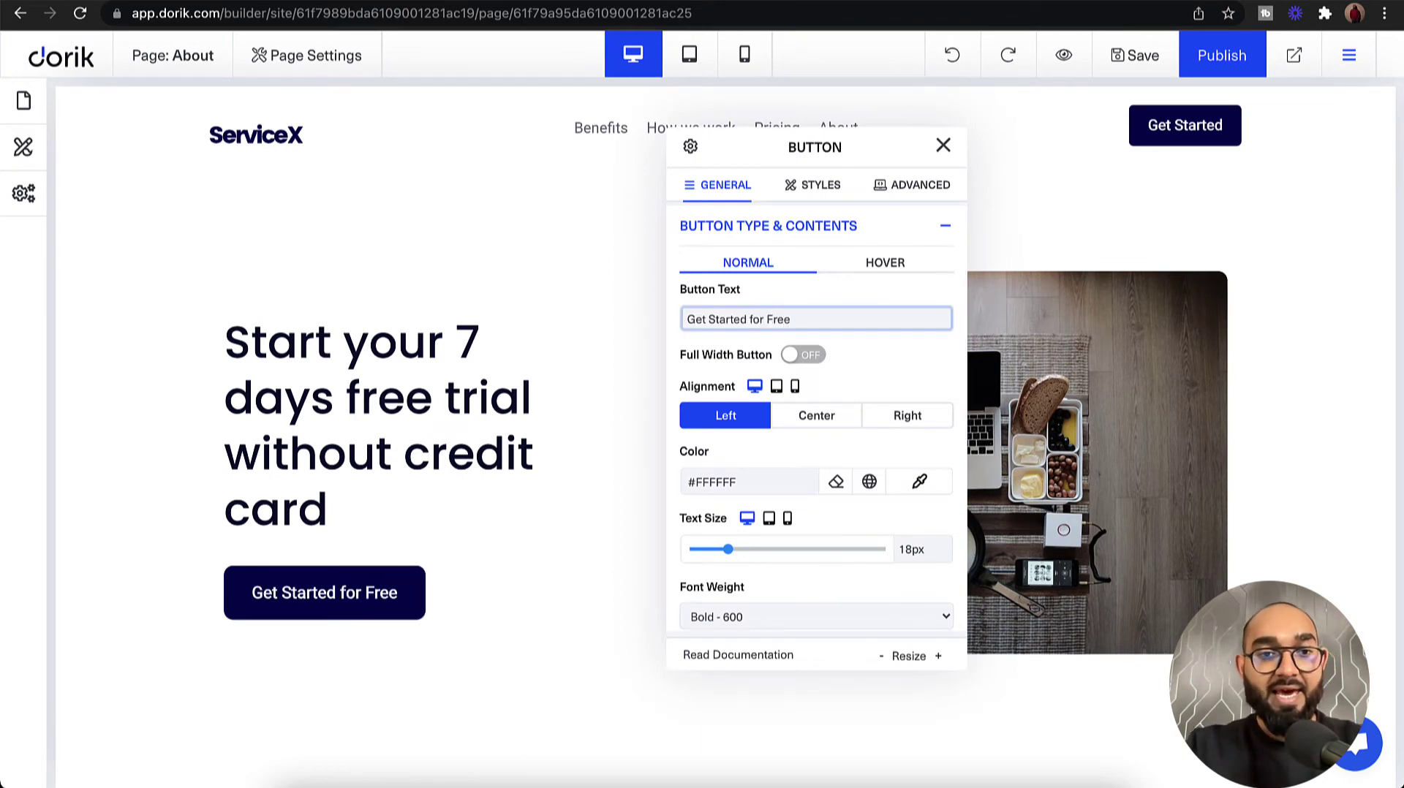
text(!)
click(943, 146)
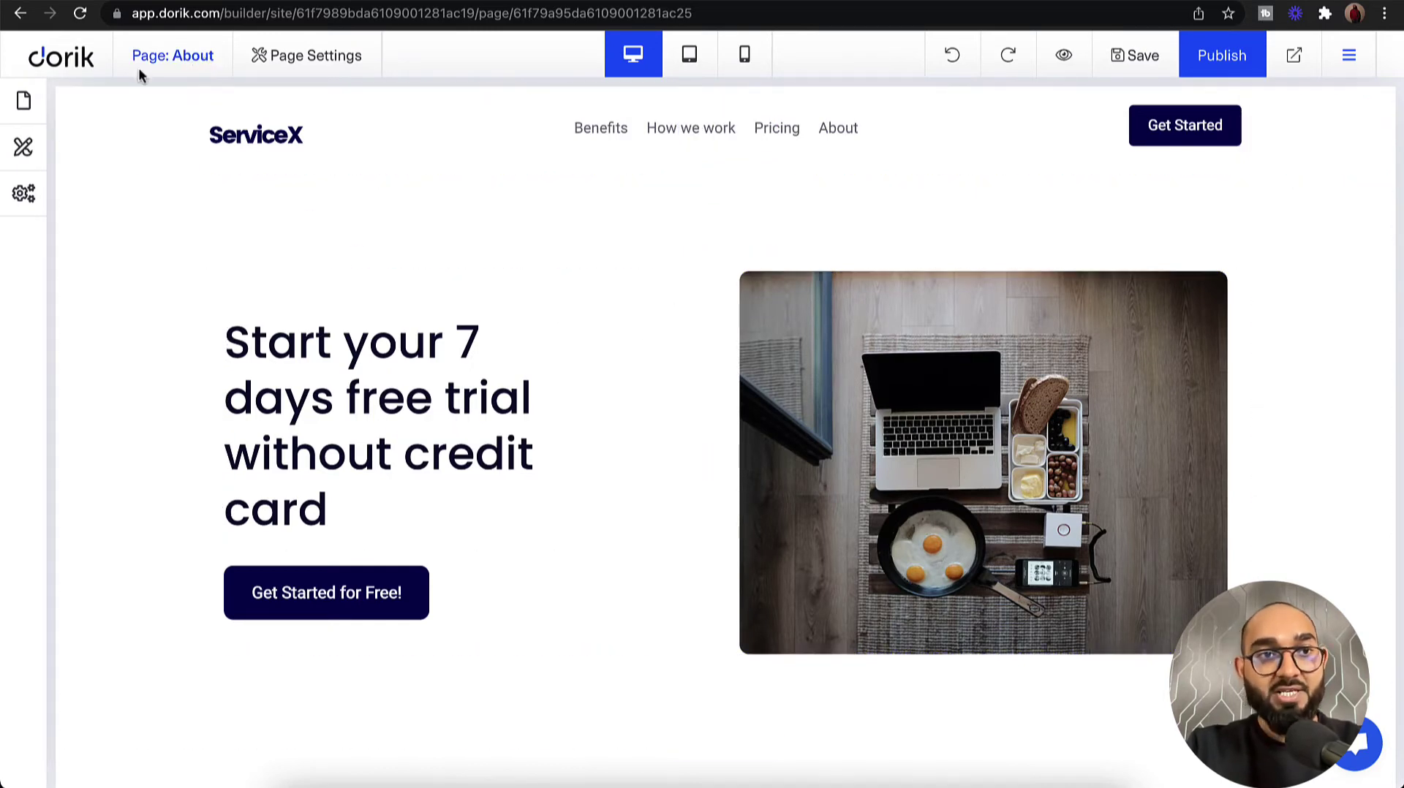
- On the Home page, set the Get Started for Free! hero button's alignment to Center
click(24, 101)
click(100, 205)
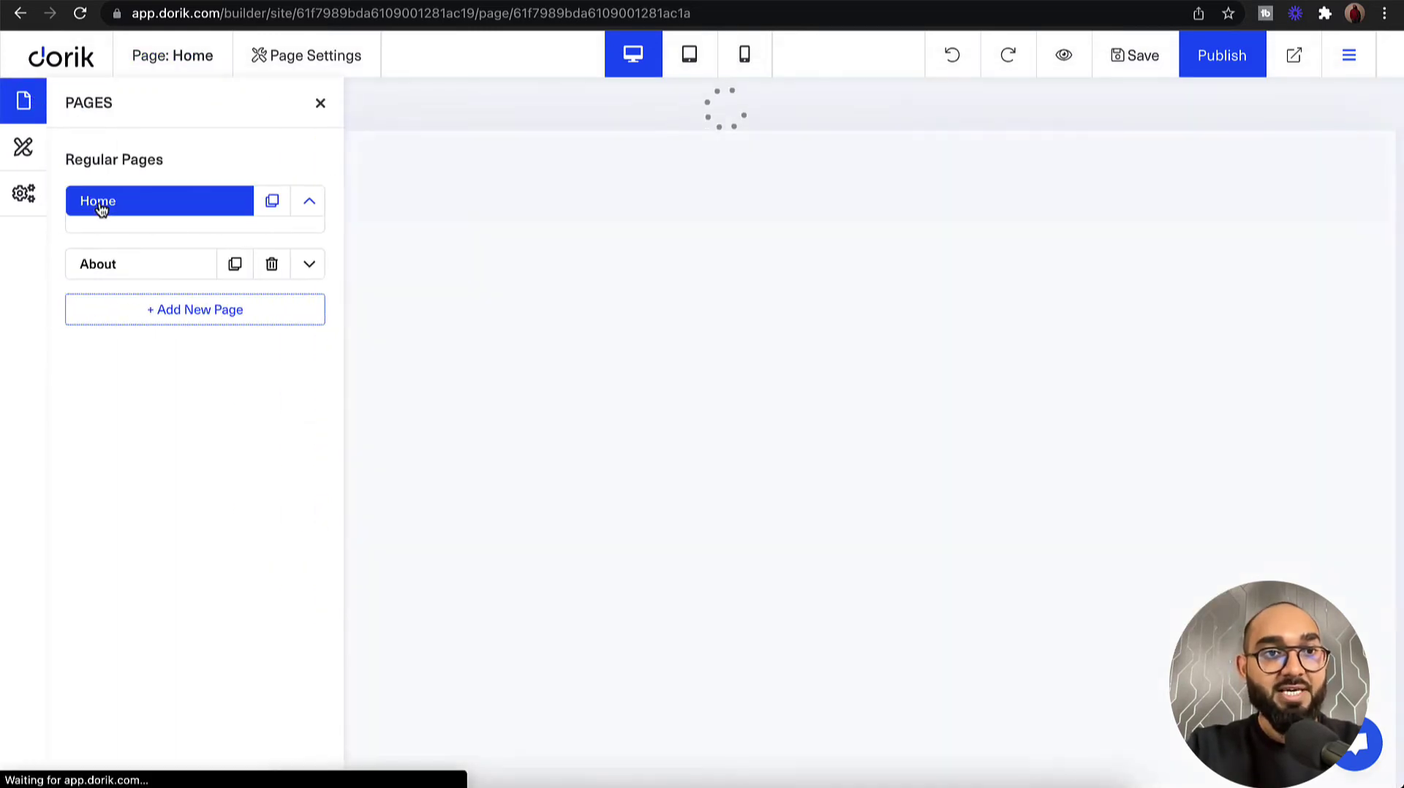
click(320, 103)
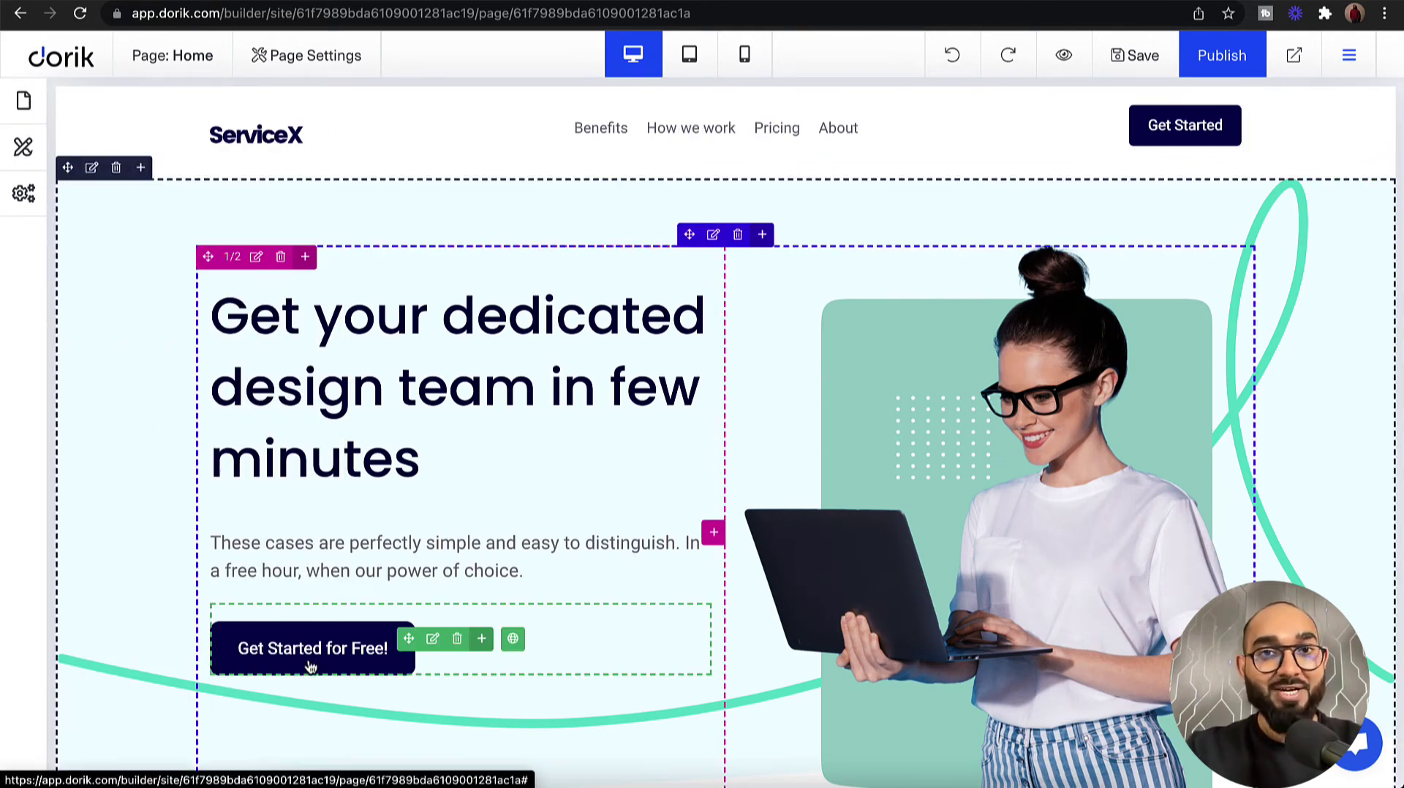
click(432, 638)
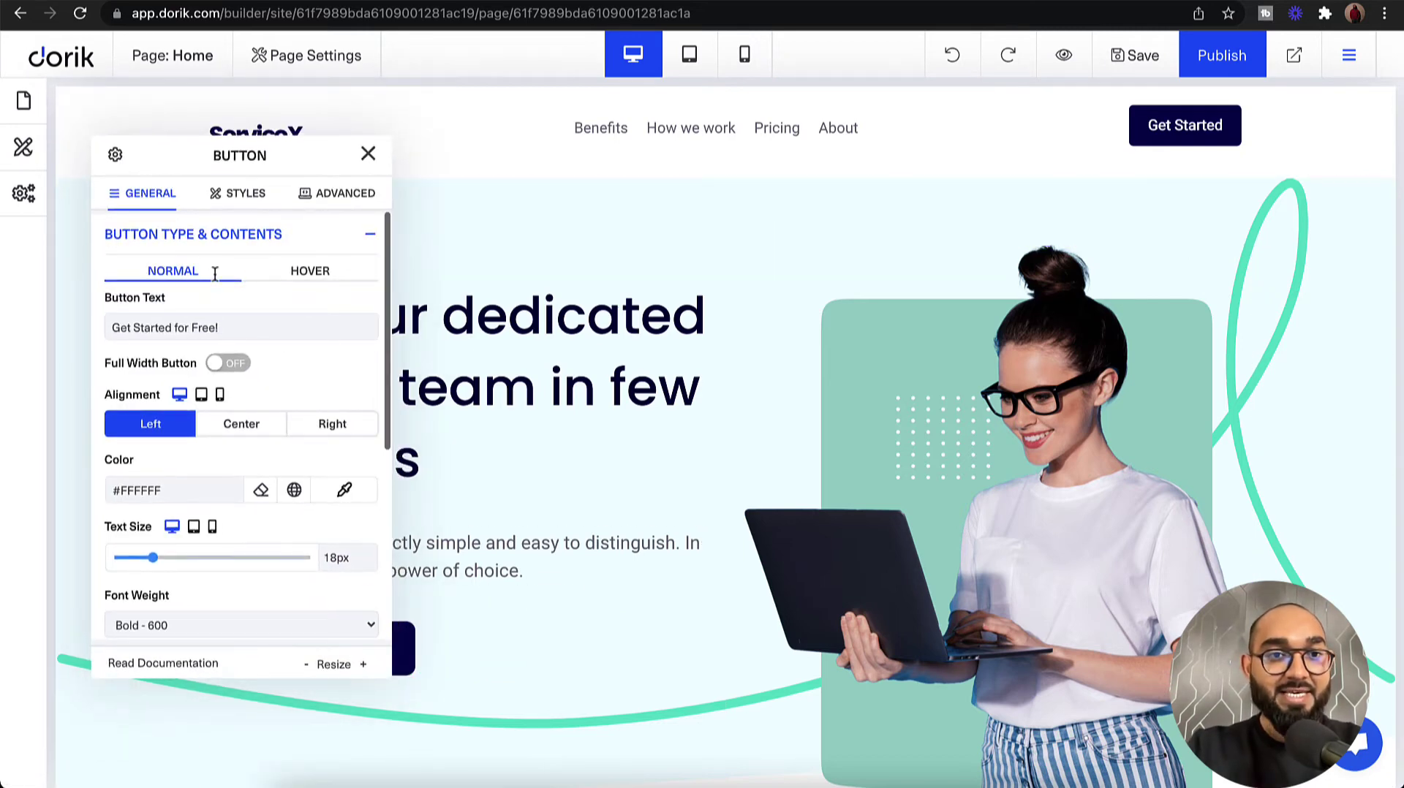
click(236, 436)
click(369, 157)
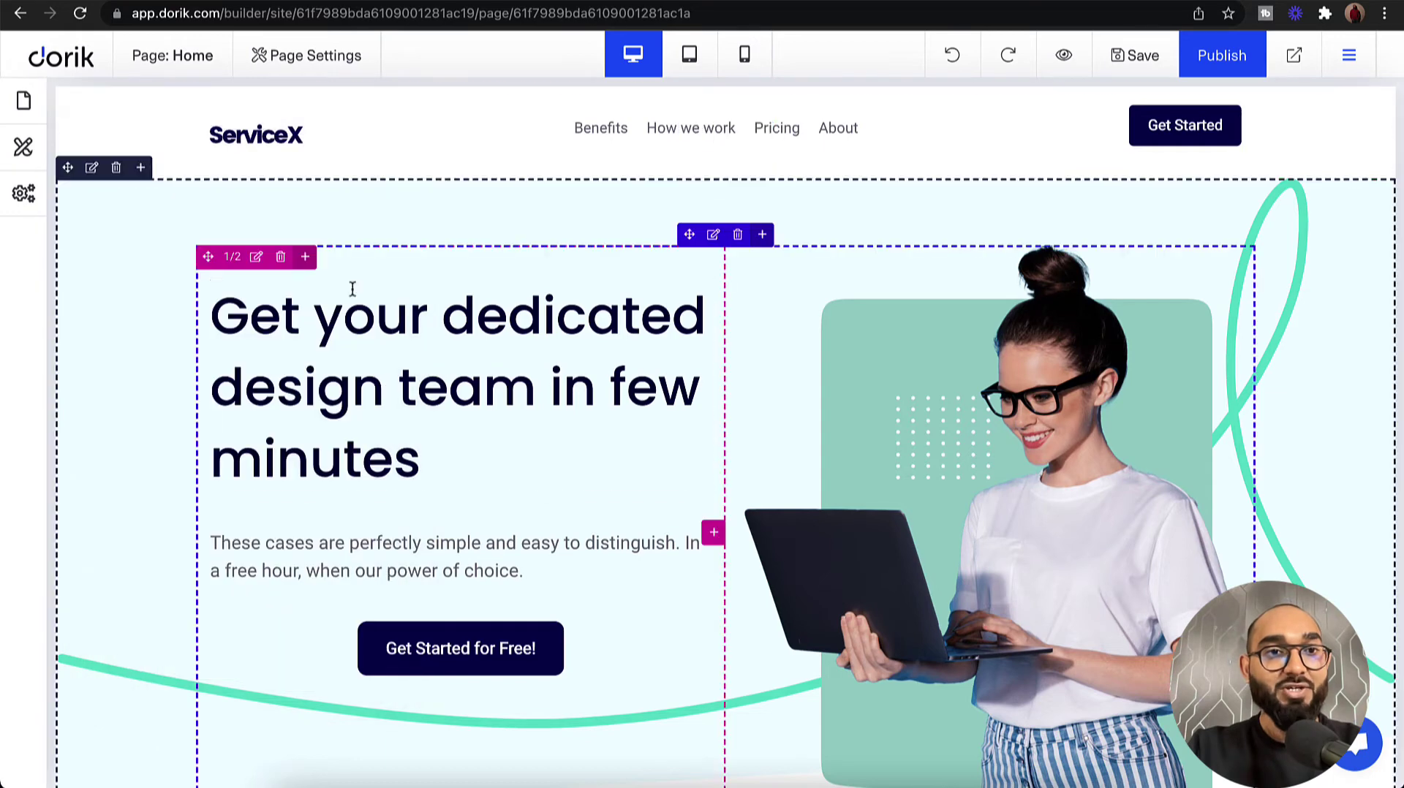
- Switch to the About page to check the shared button there
click(24, 100)
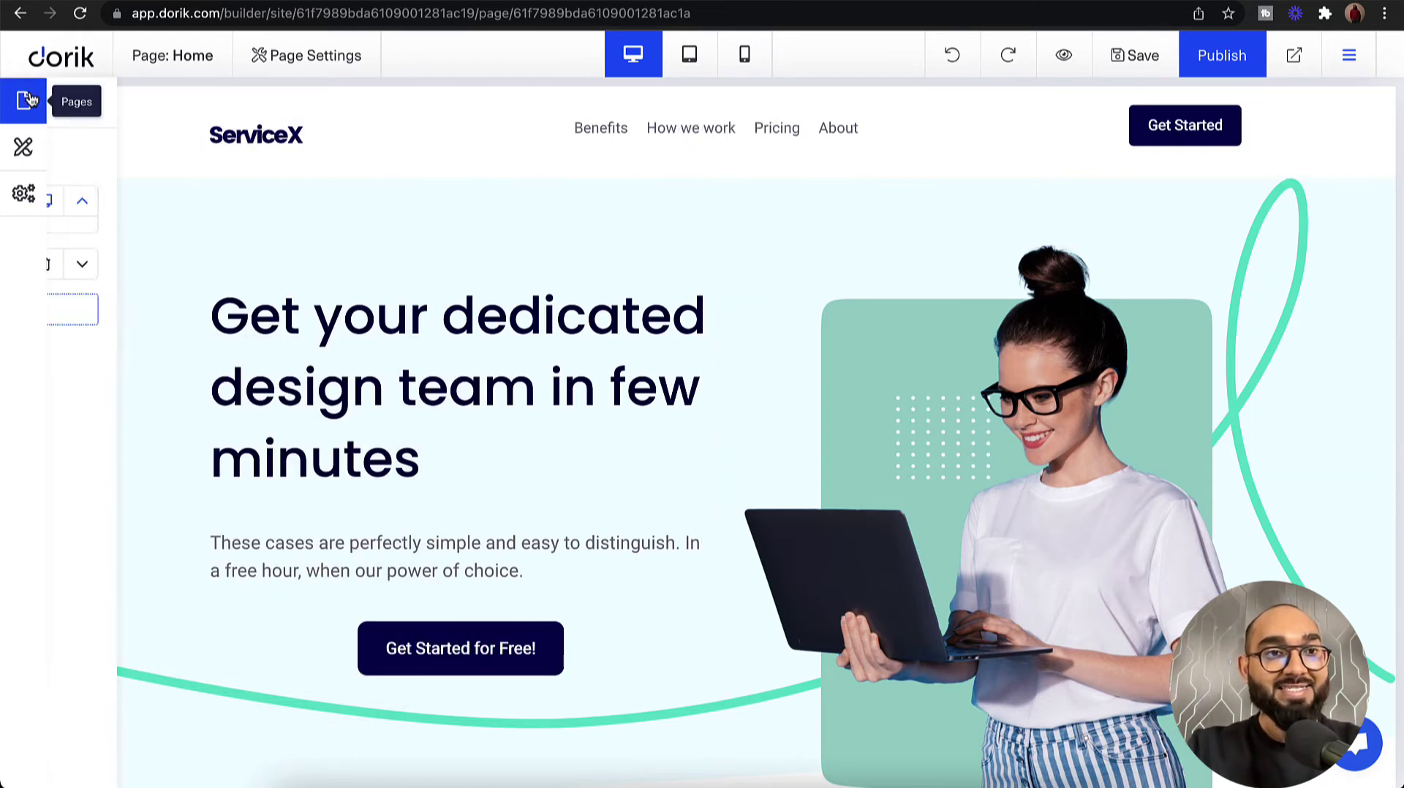
click(88, 267)
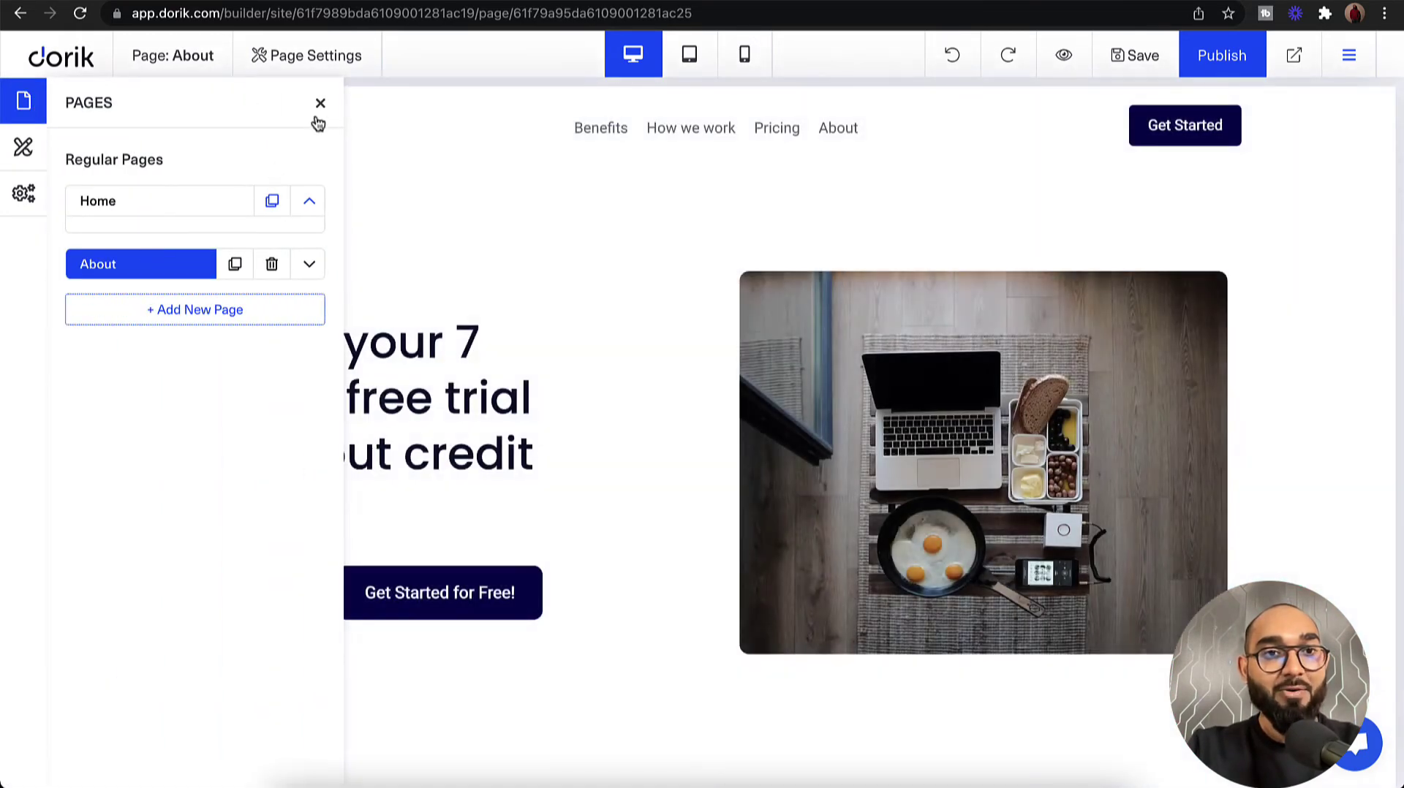
click(320, 104)
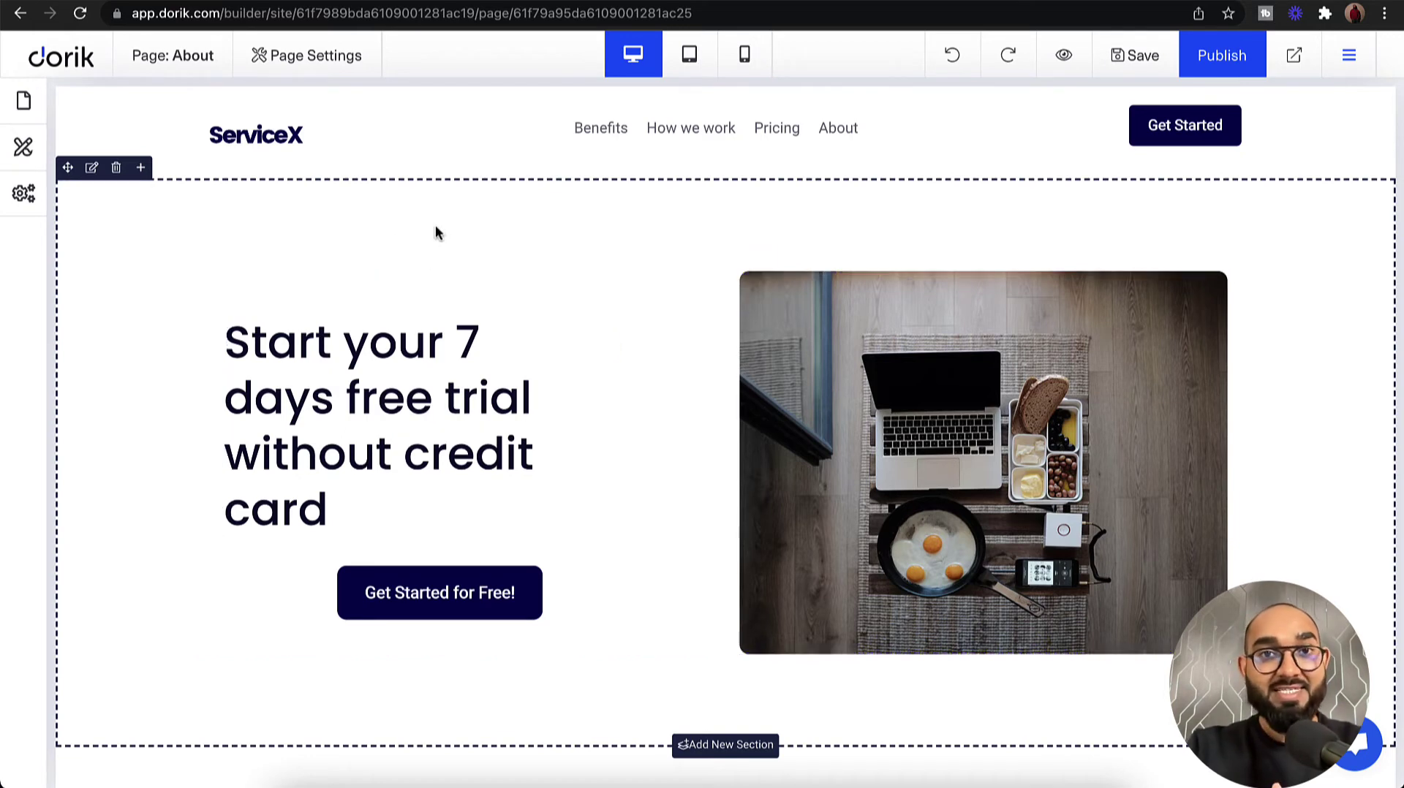
- Go to the Home page and scroll down to the ServiceX footer
click(23, 103)
click(139, 200)
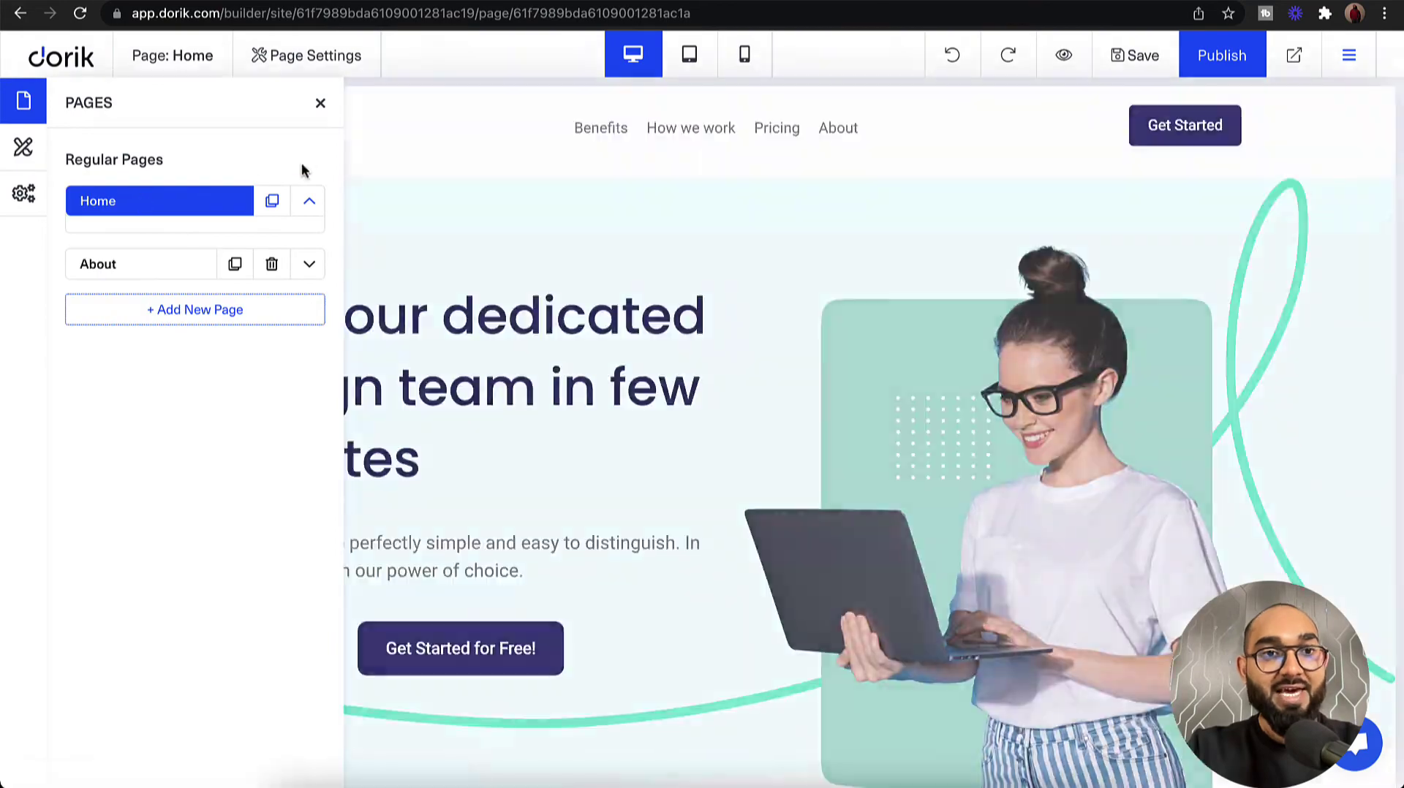
click(320, 103)
scroll(387, 431, down, 20)
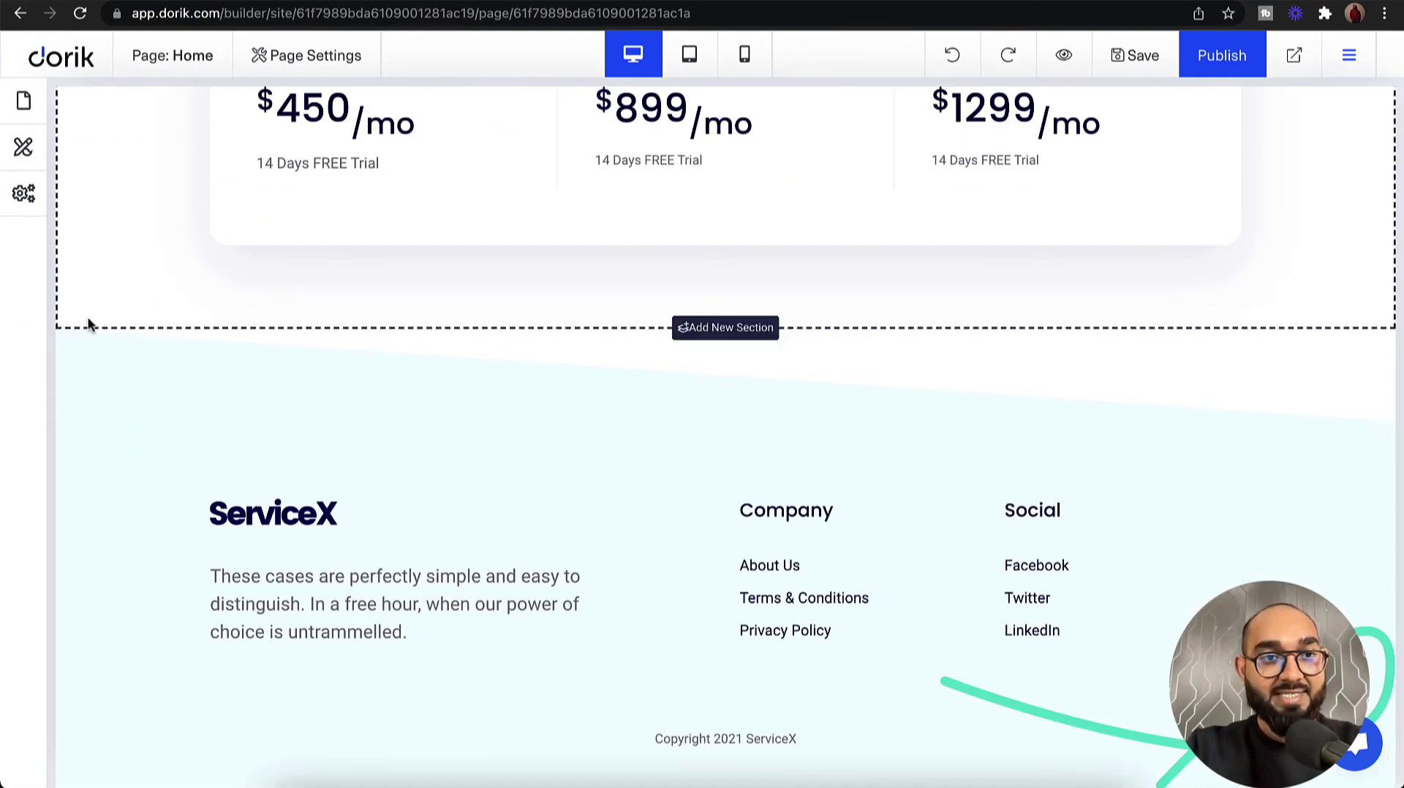
- Save the footer section as a symbol named 'footer'
click(92, 320)
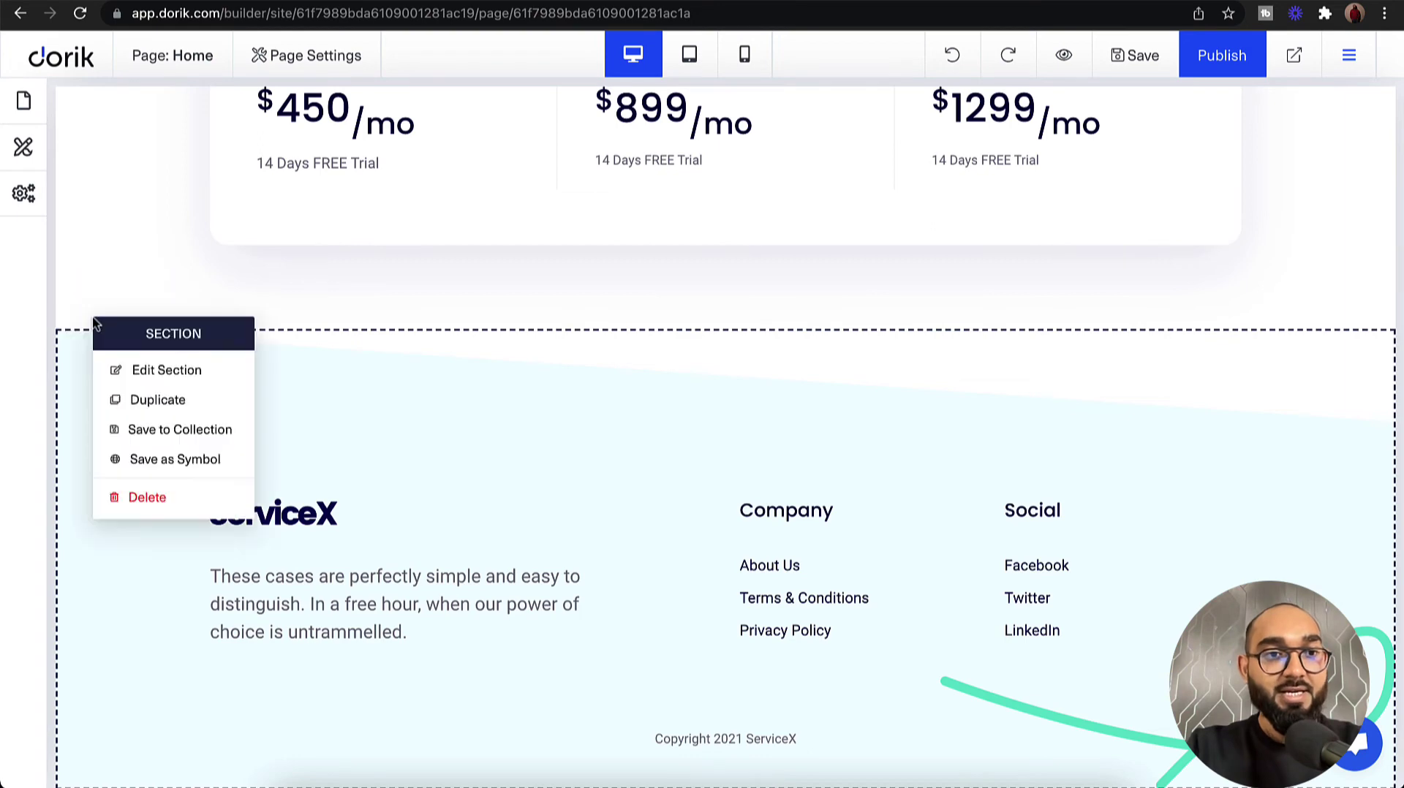
click(162, 459)
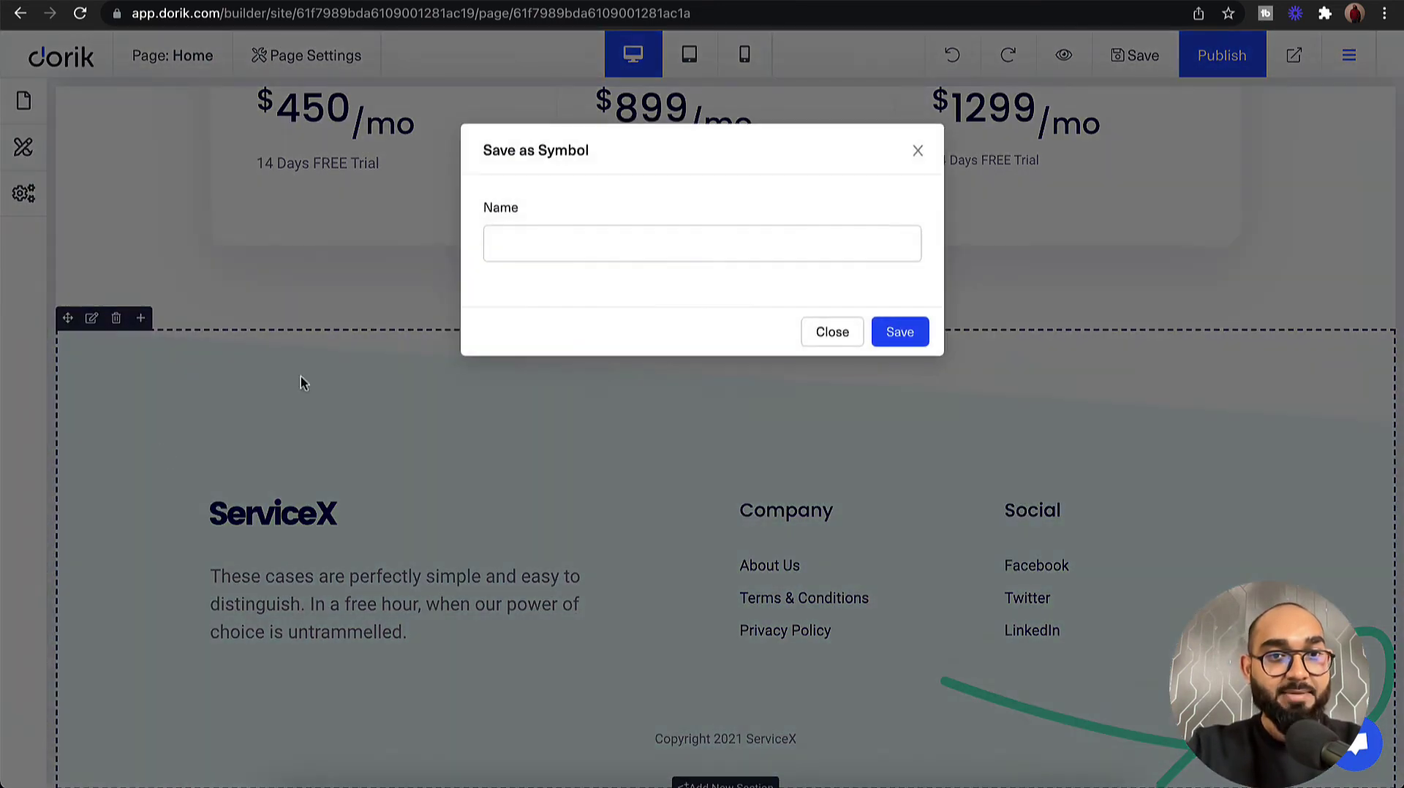
click(579, 253)
text(footer)
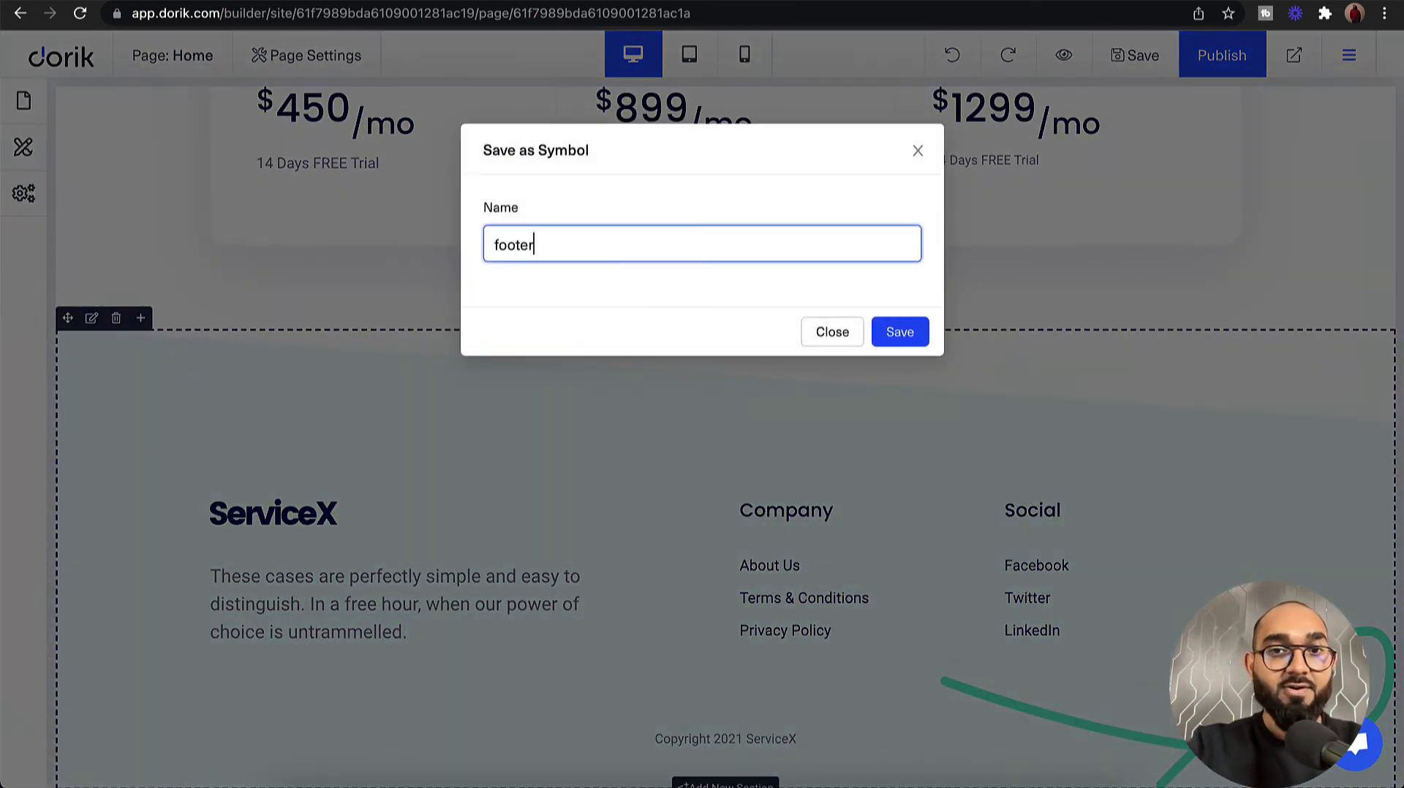
click(911, 334)
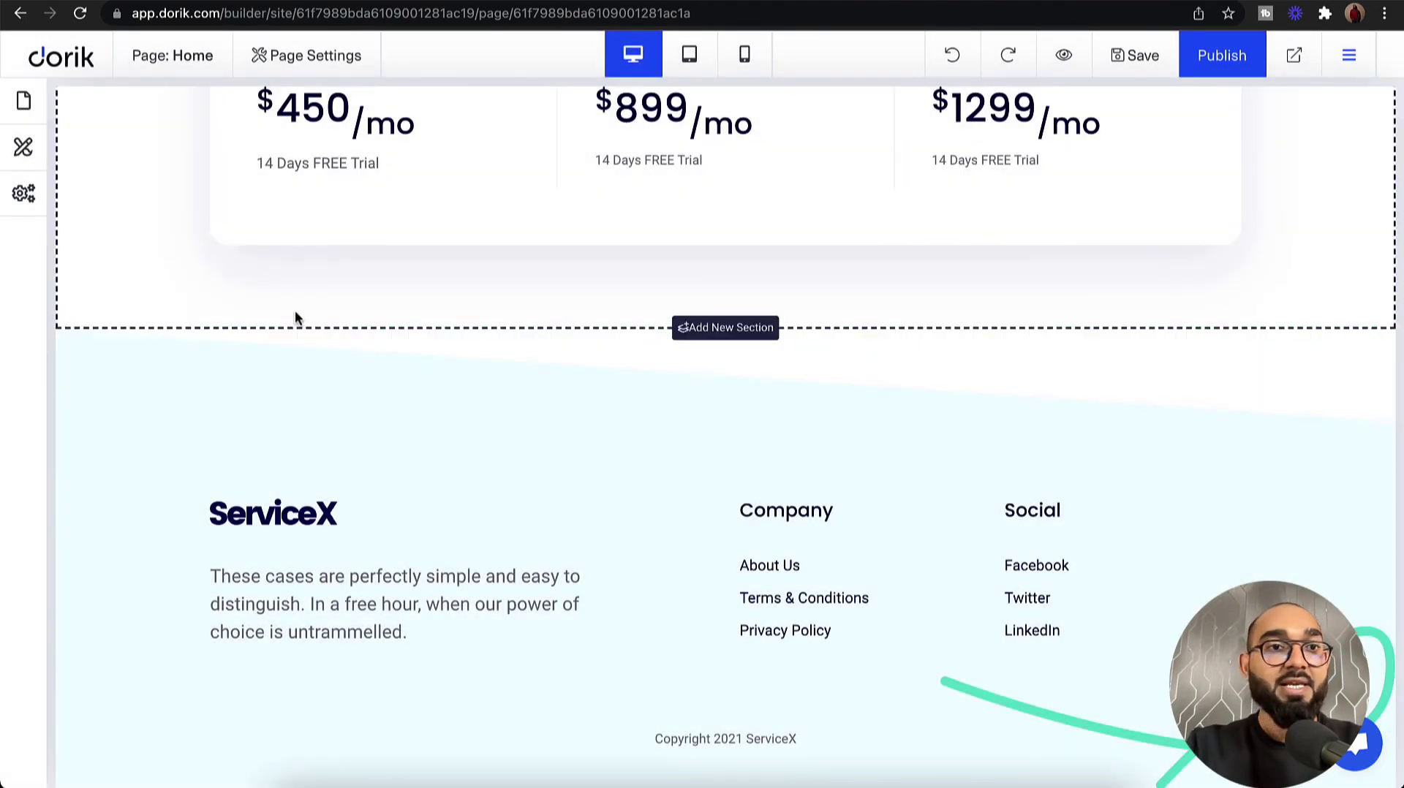
click(24, 102)
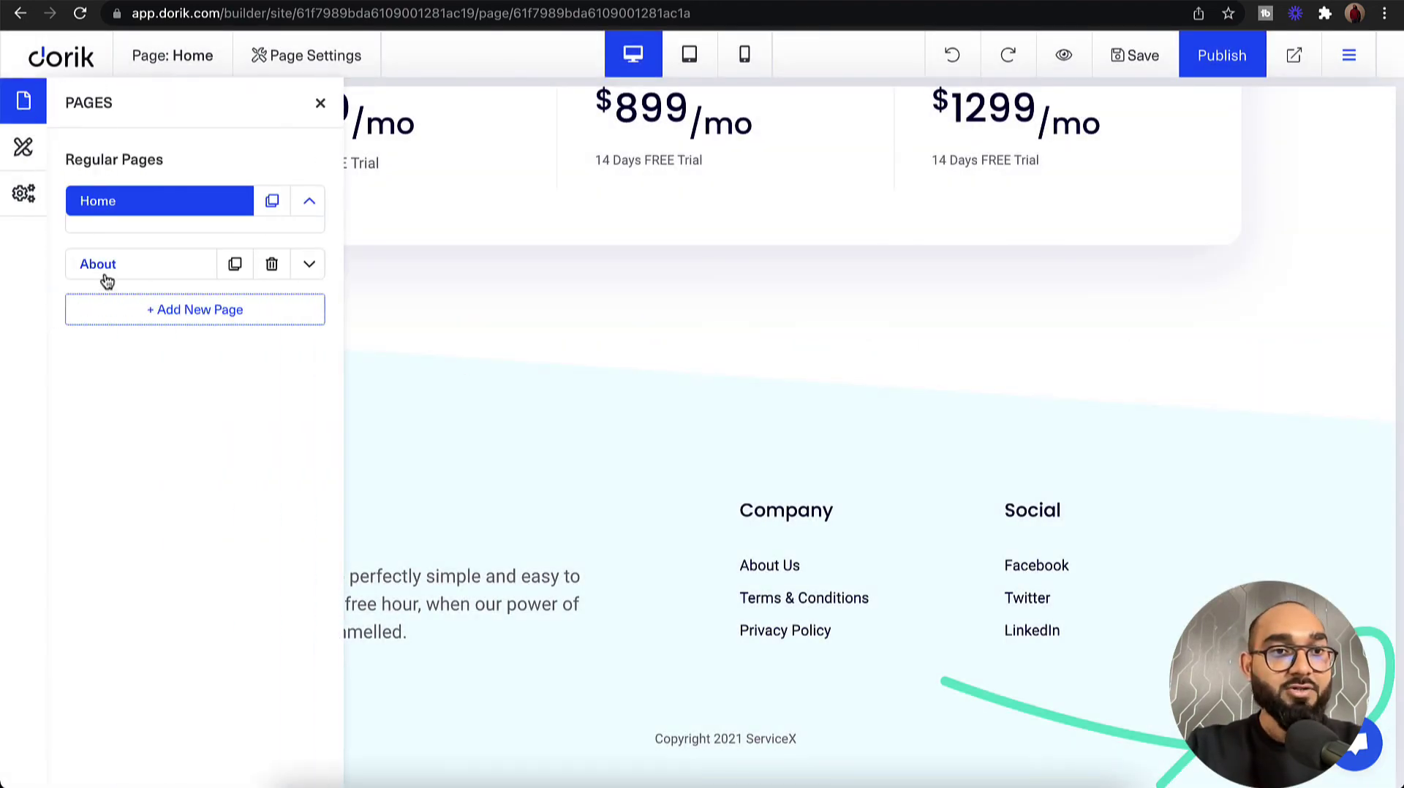
- On the About page, add a new section from the 'footer' section symbol
click(103, 275)
click(319, 108)
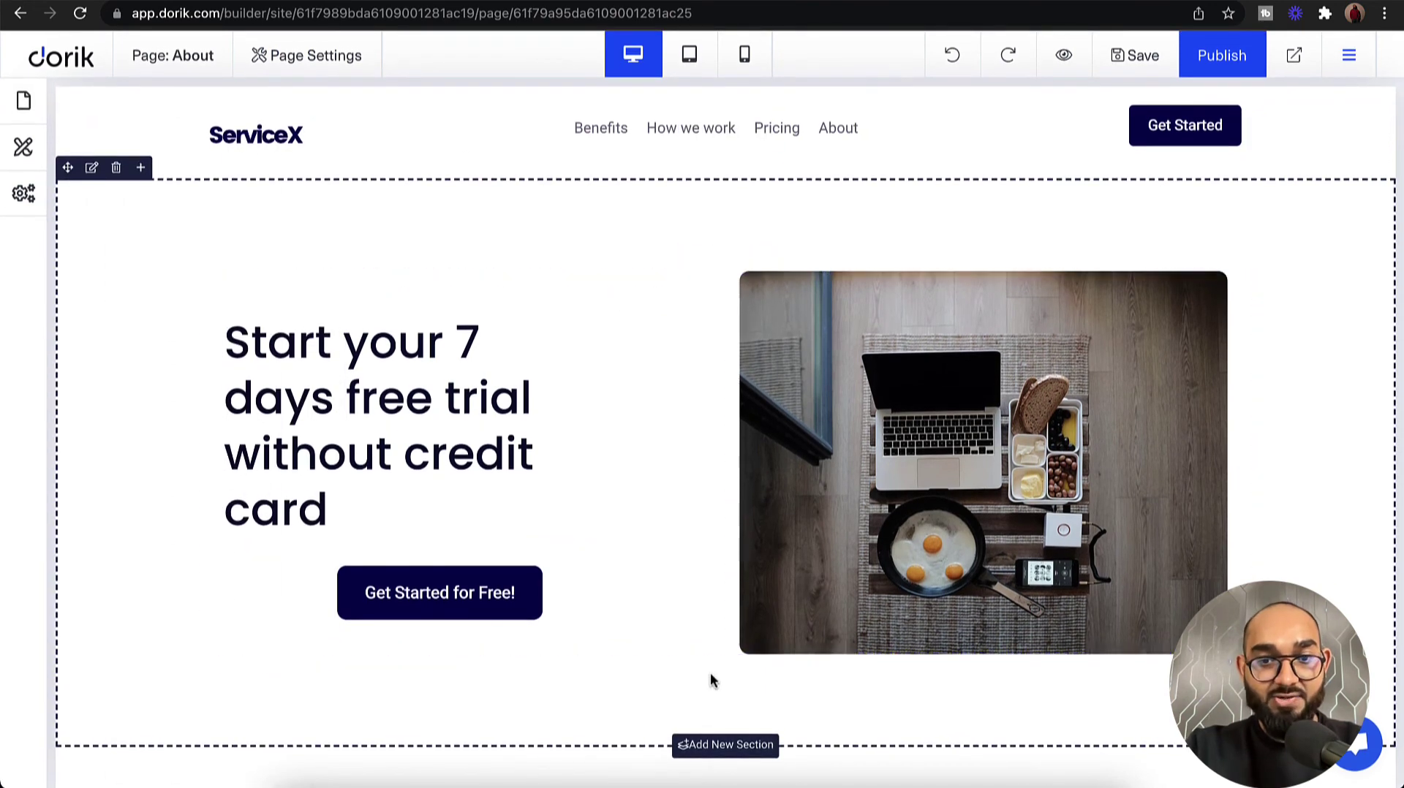
click(713, 748)
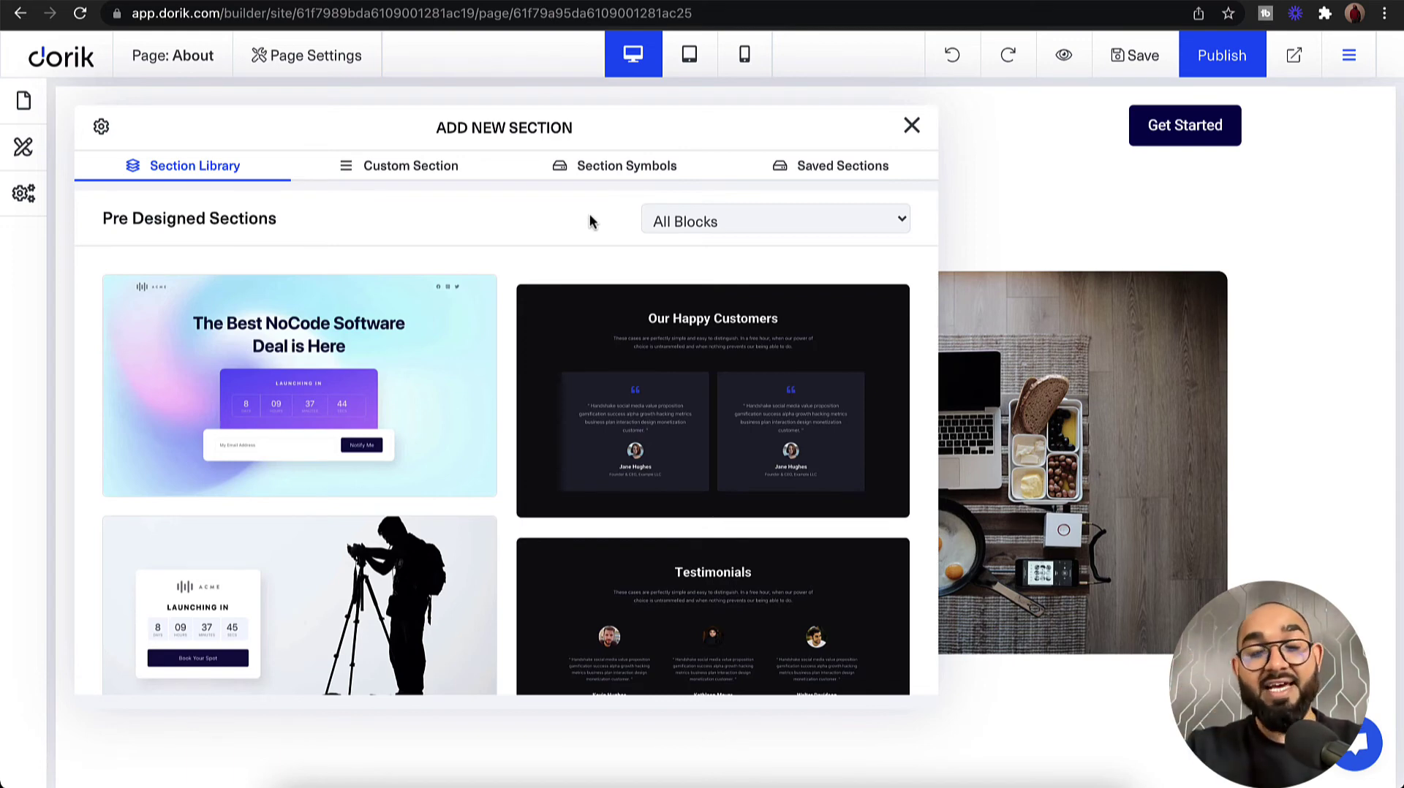
click(620, 176)
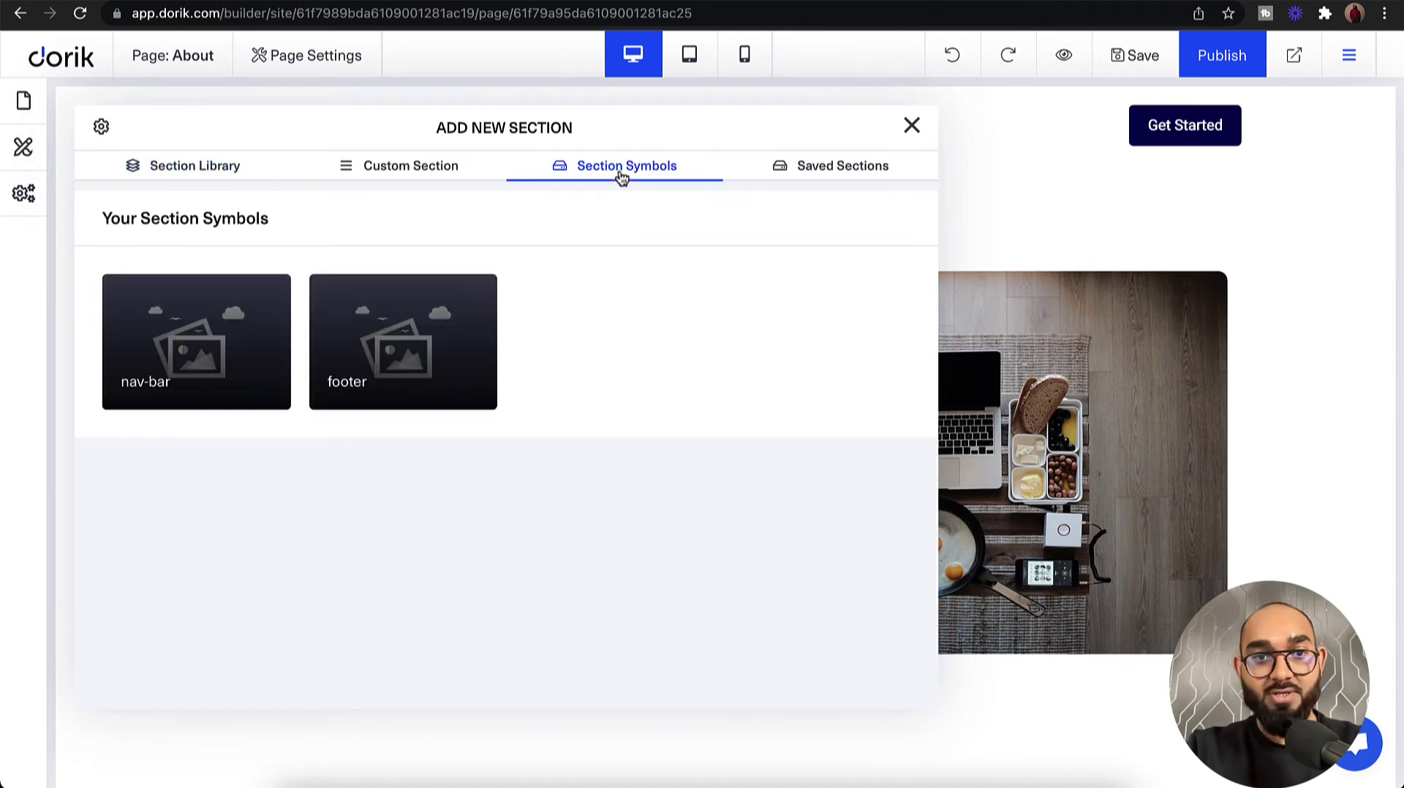
click(383, 340)
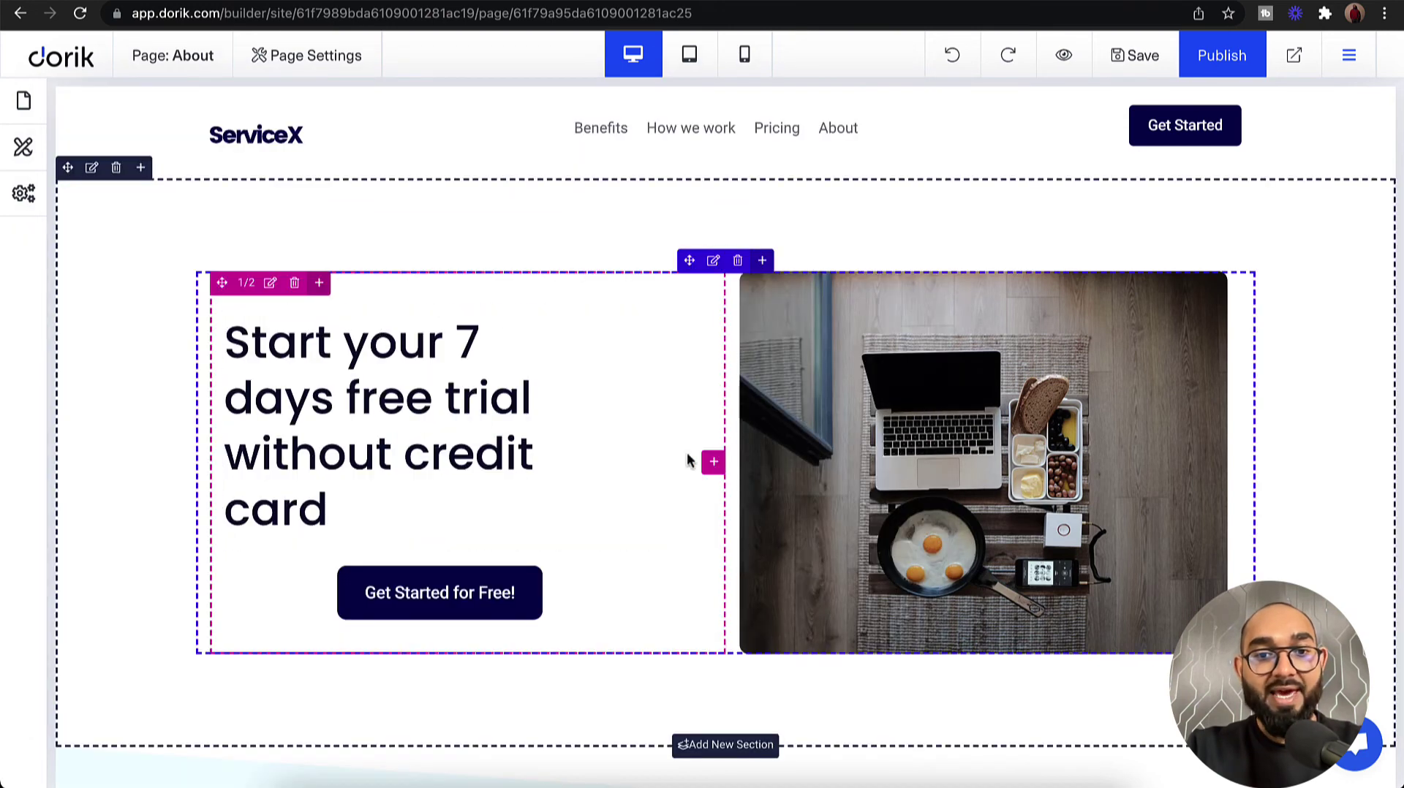
scroll(687, 461, down, 6)
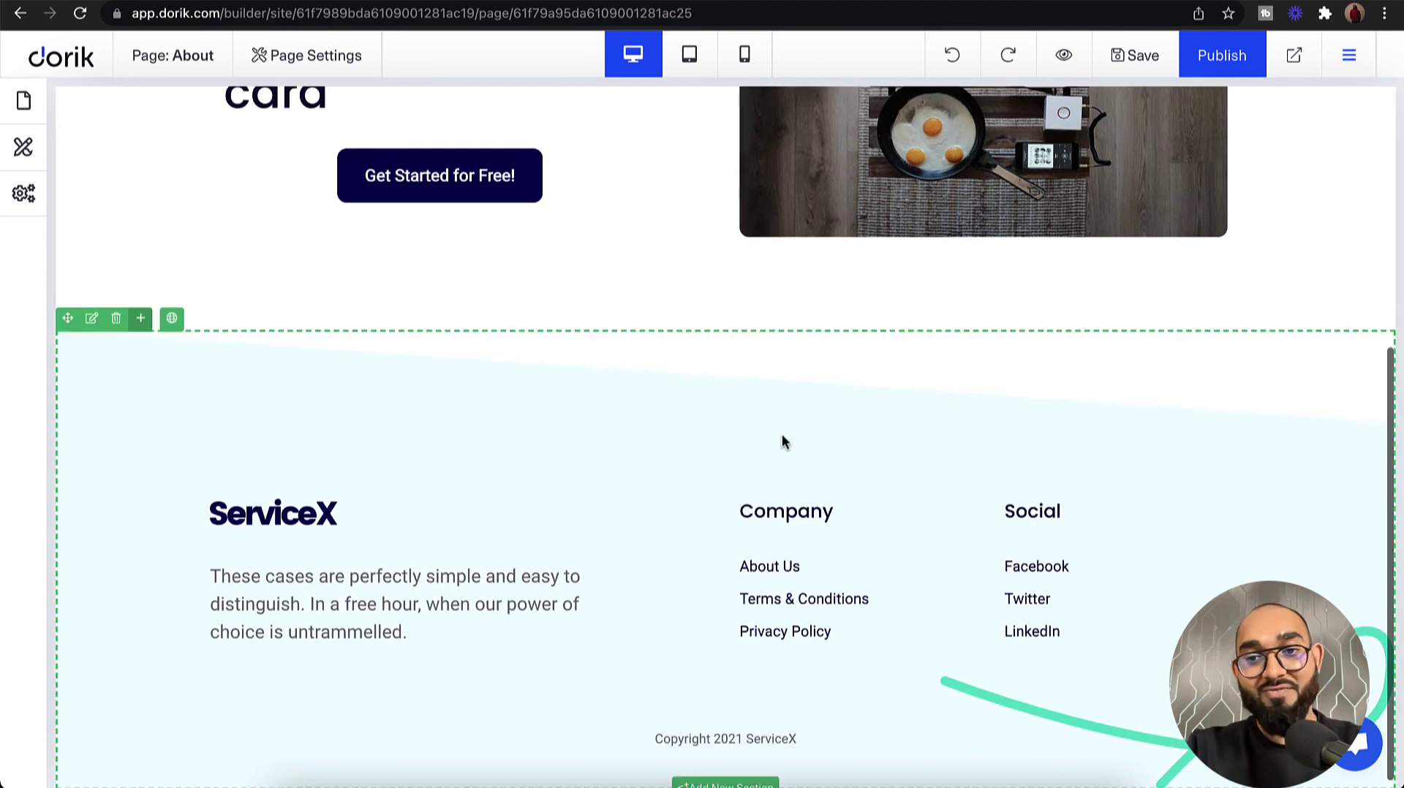